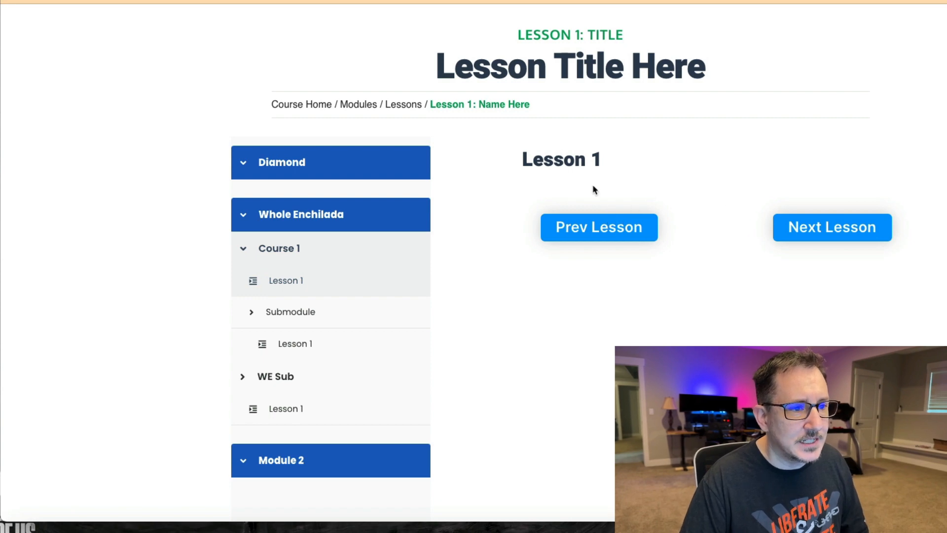
Test moving to the next and previous lesson on the live lesson page
scroll(335, 237, down, 1)
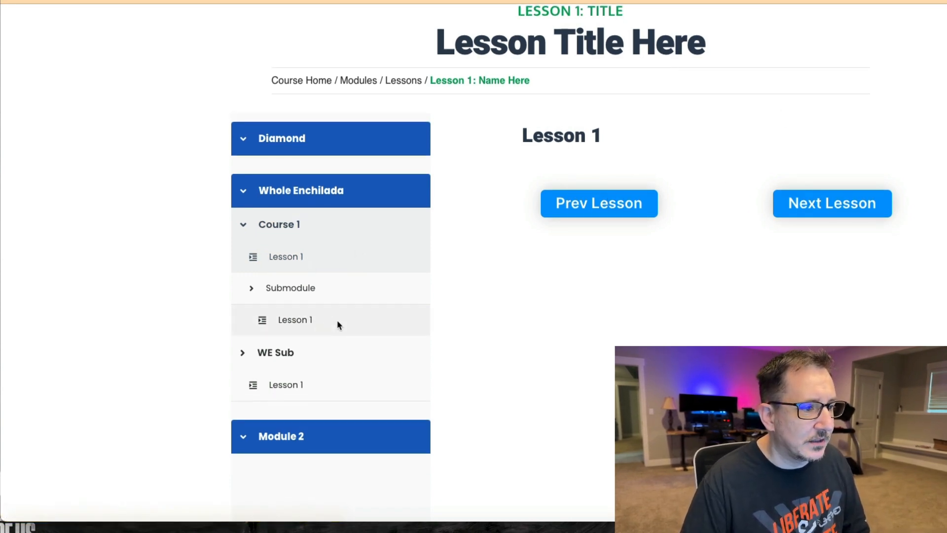
scroll(336, 320, up, 1)
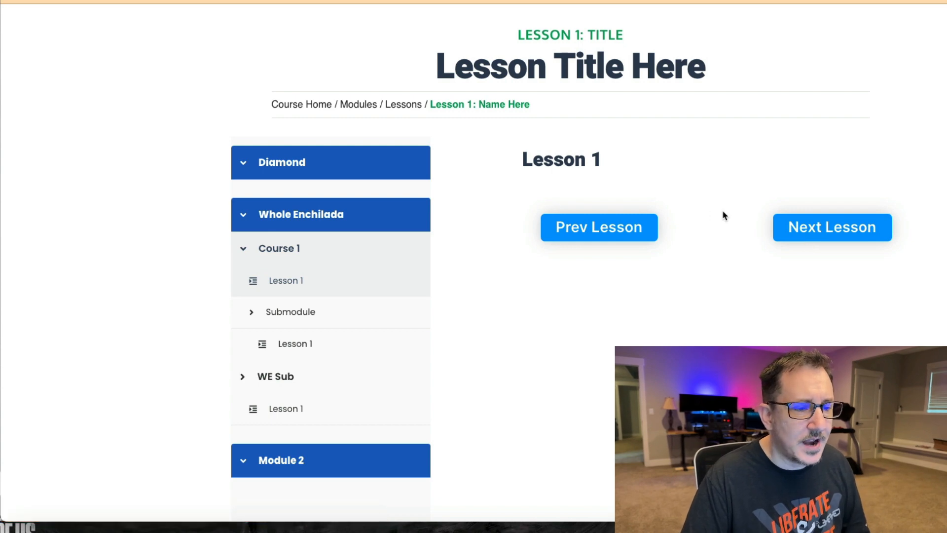
click(828, 214)
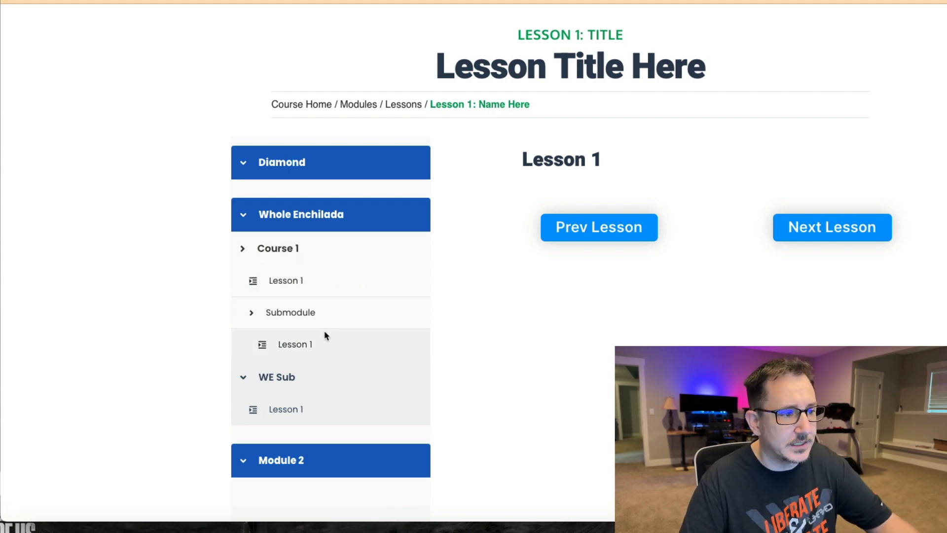
click(637, 237)
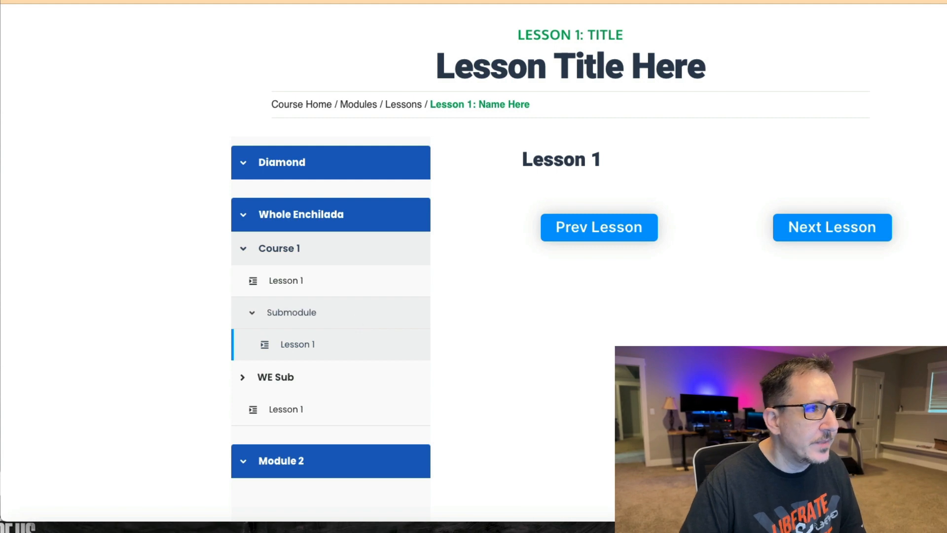
Switch to the ClickFunnels course editor, view the course content and Default Module Page template, and return to the Default Lesson Page template
click(286, 2)
scroll(493, 211, up, 1)
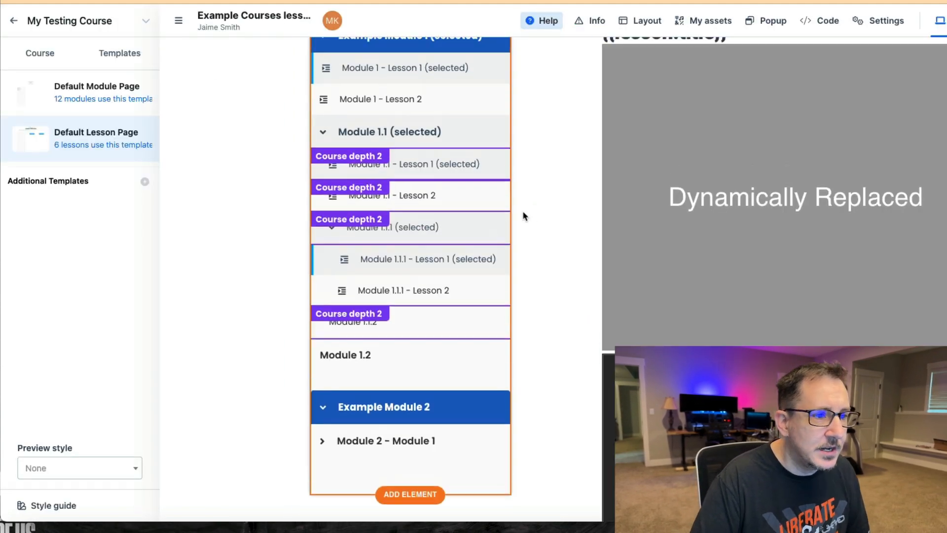
scroll(171, 114, up, 3)
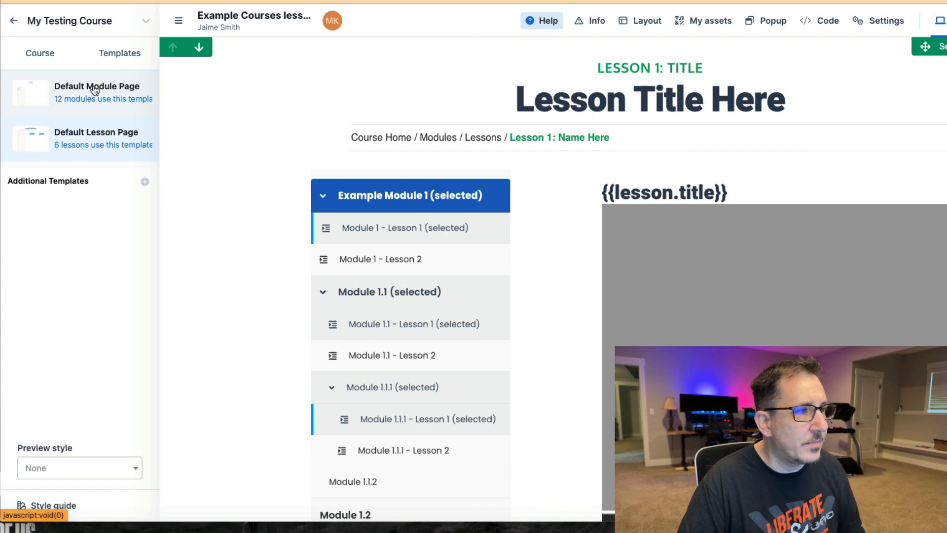
click(49, 55)
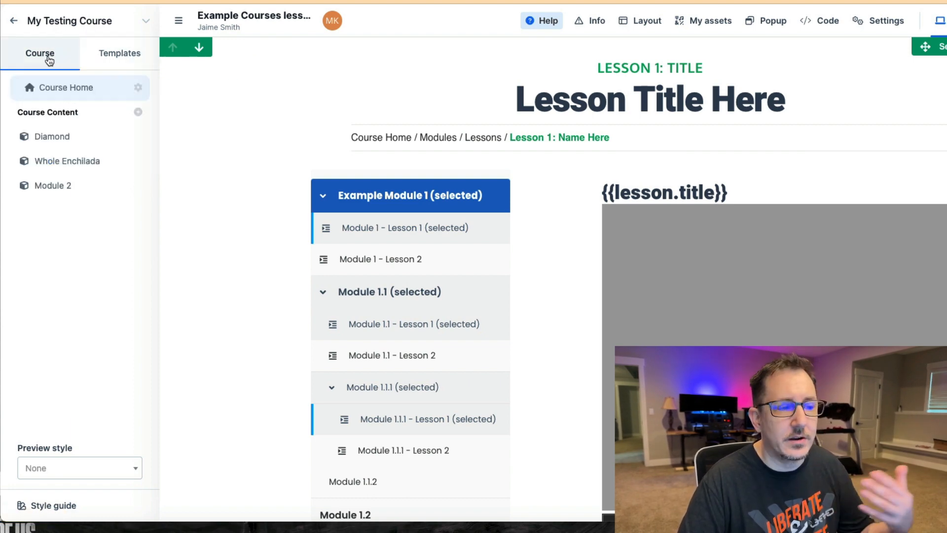
click(124, 53)
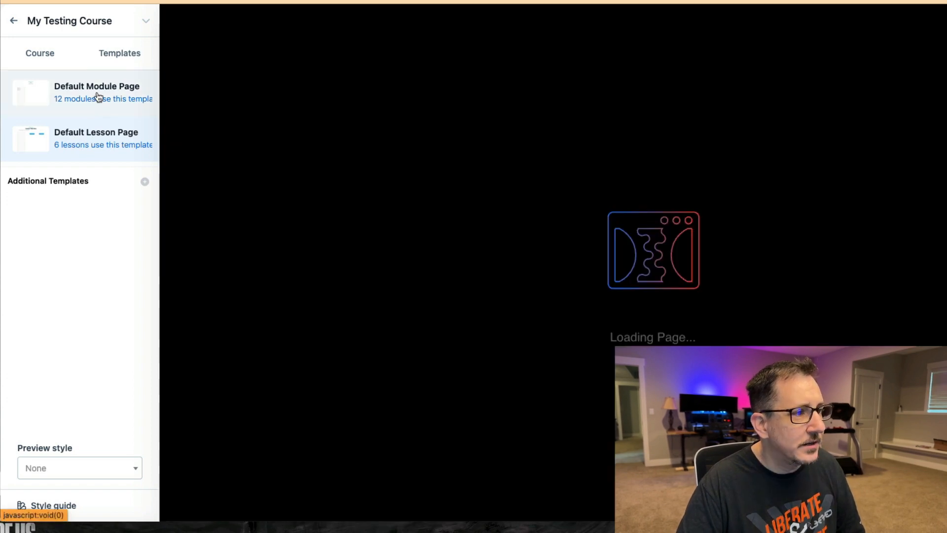
click(95, 97)
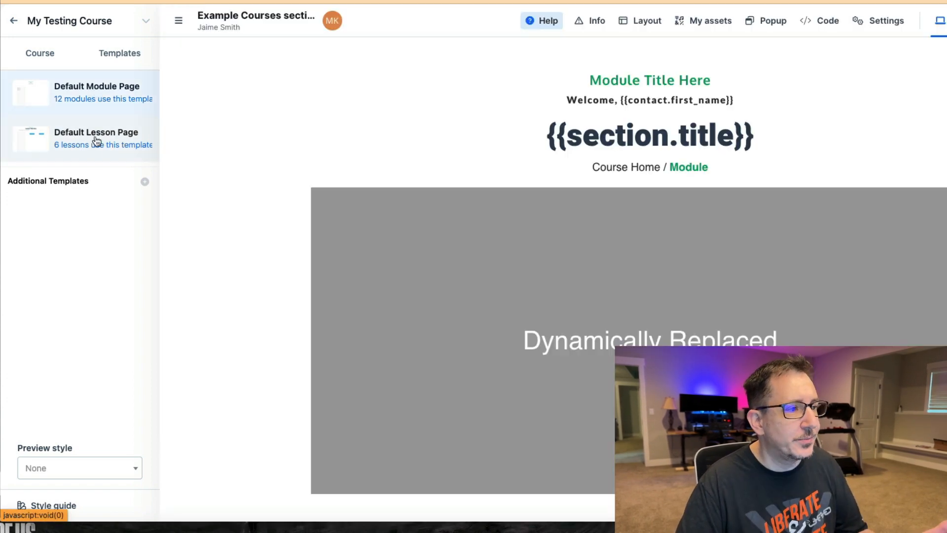
click(95, 141)
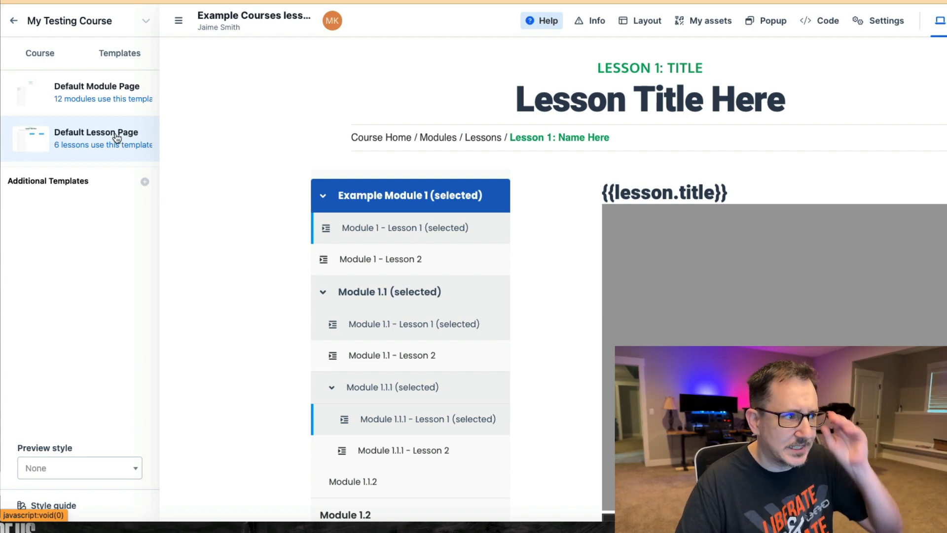
Examine the Default Lesson Page template's course navigation, content body, video and lesson navigation buttons
scroll(609, 246, down, 2)
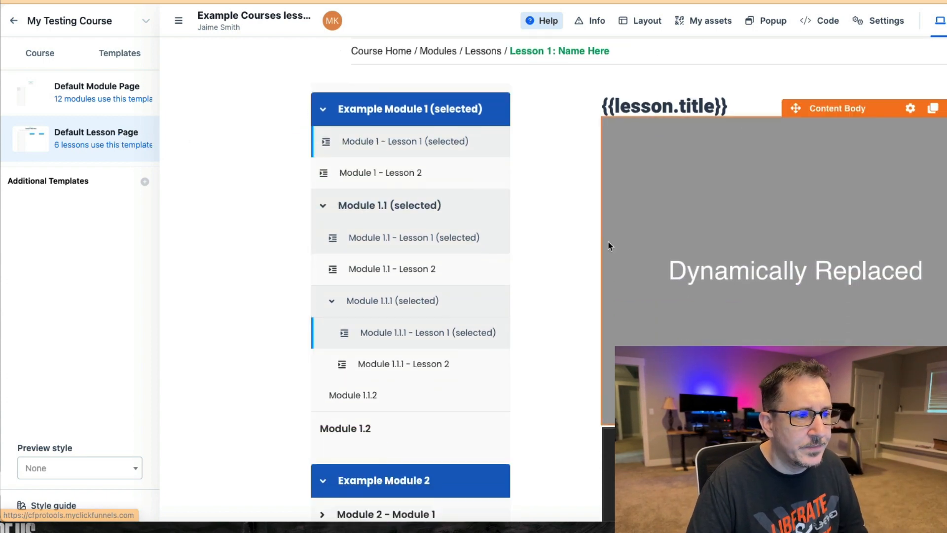
scroll(514, 232, down, 3)
scroll(413, 208, up, 5)
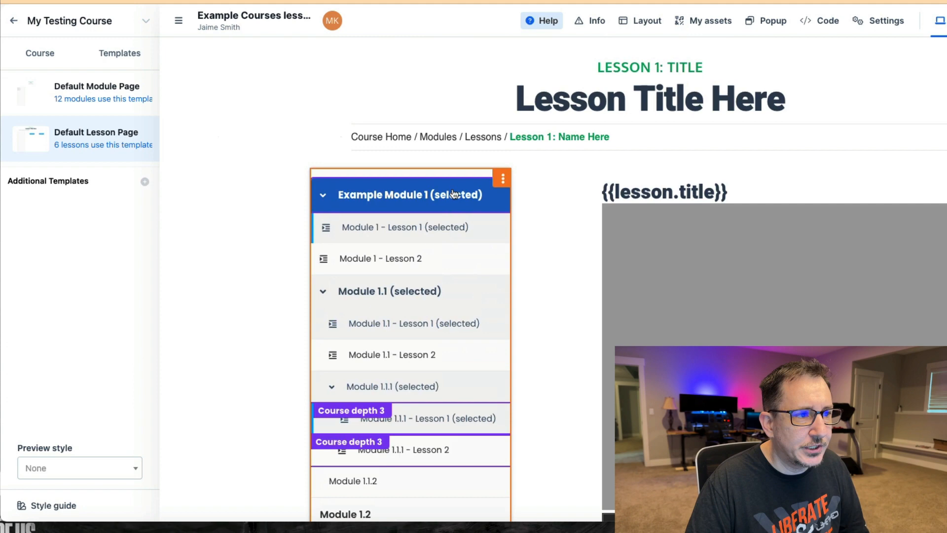
click(413, 207)
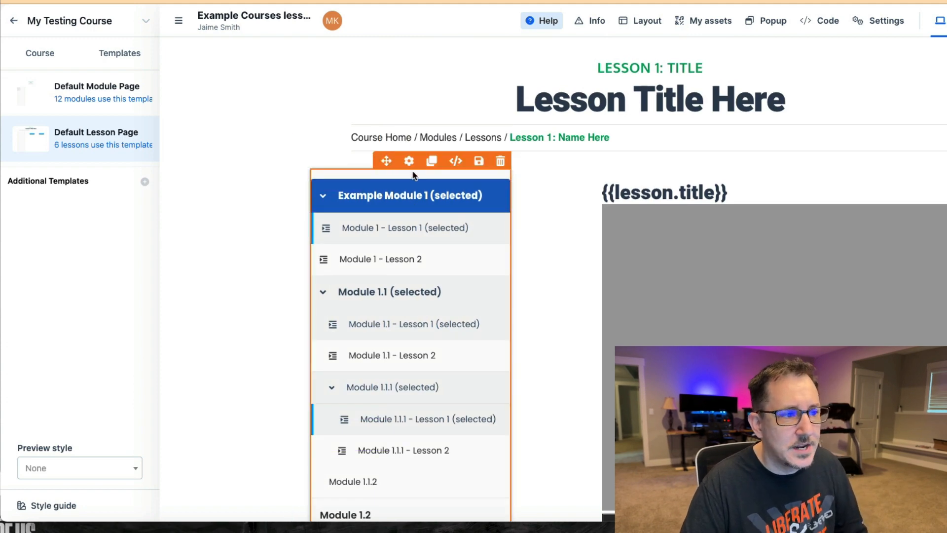
click(663, 222)
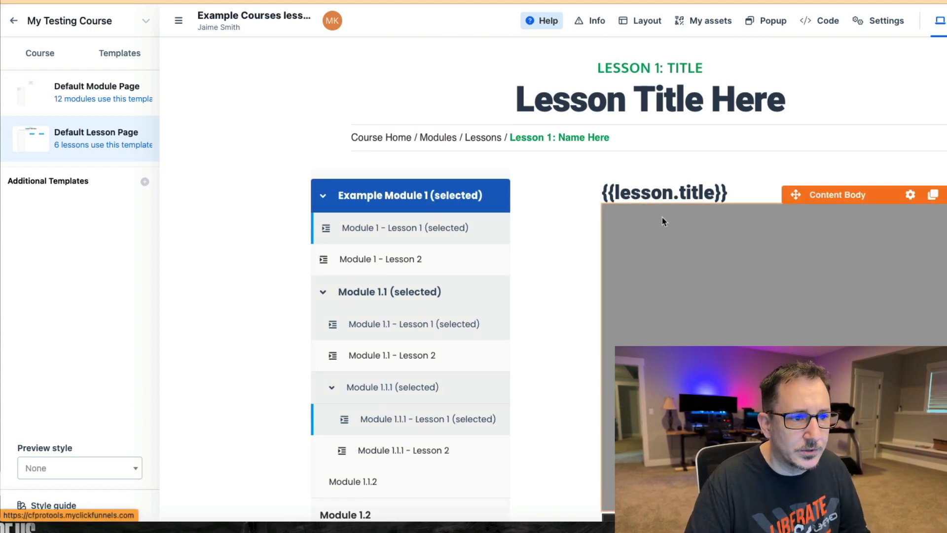
scroll(663, 222, down, 2)
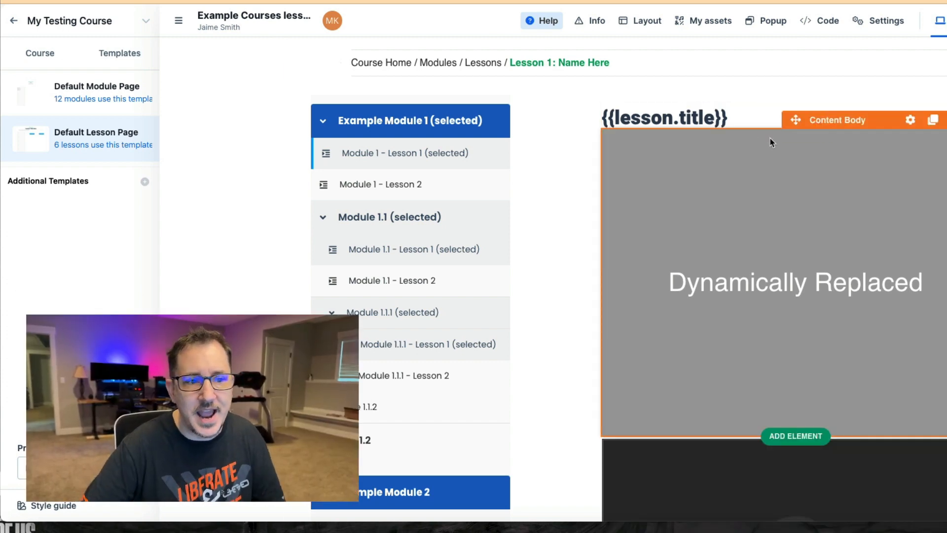
scroll(752, 311, down, 3)
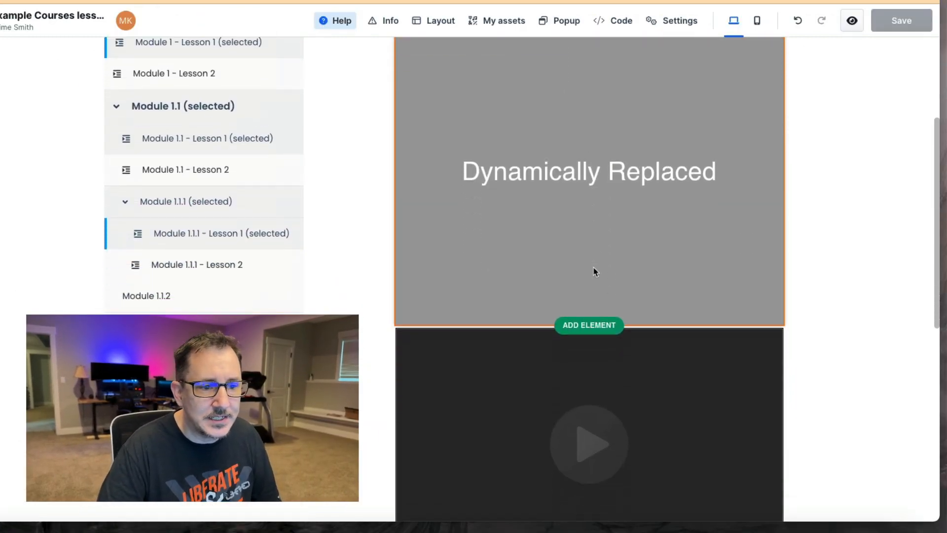
scroll(594, 271, down, 5)
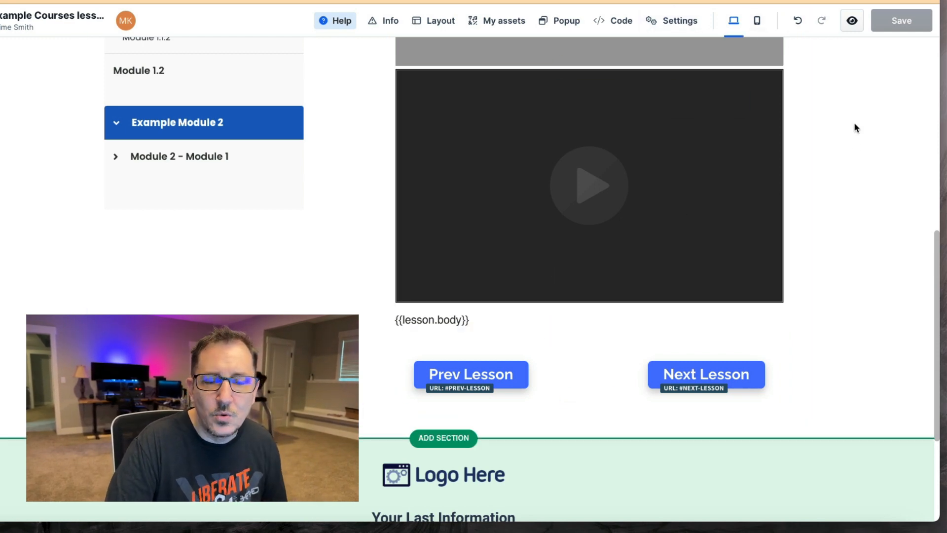
Check the experimental Sections Behavior option in the editor settings and close them
mouse_move(680, 21)
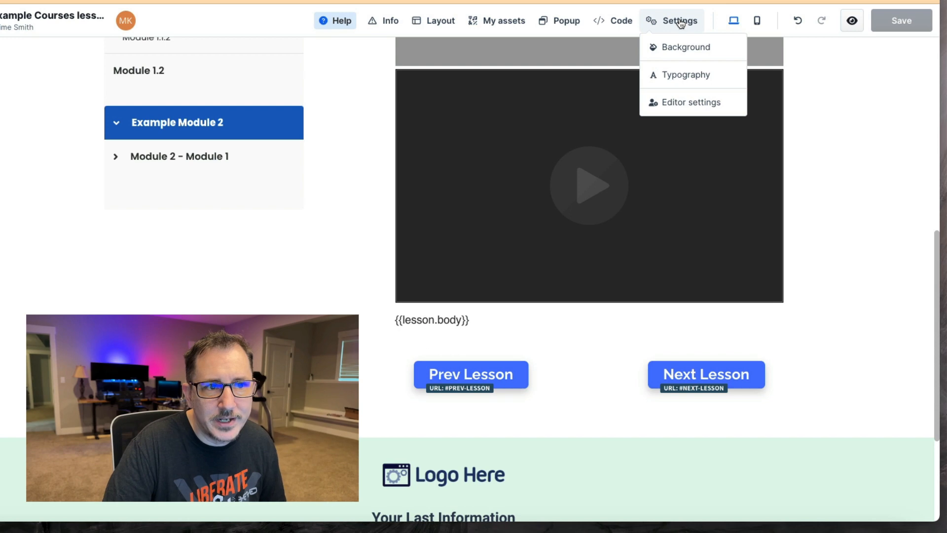
click(692, 103)
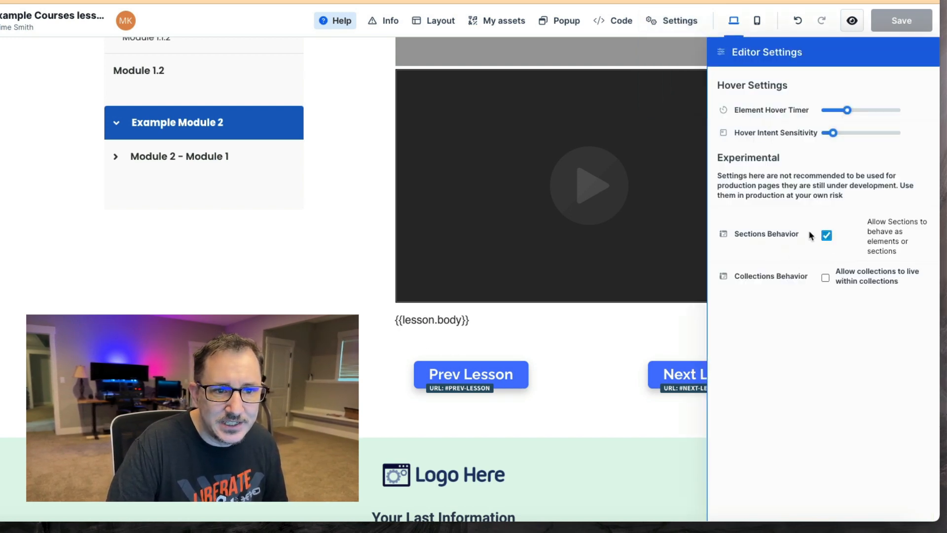
click(647, 312)
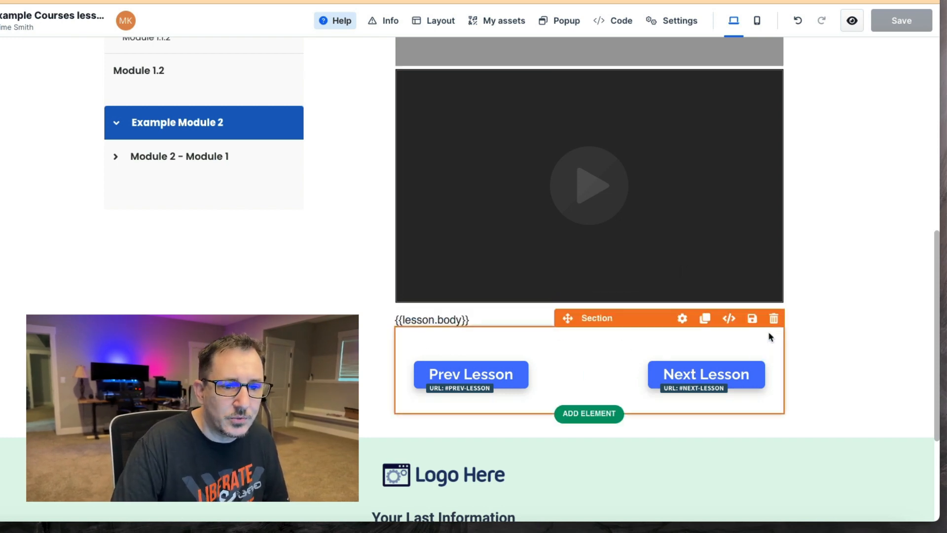
Add a blank two-column row below the Prev Lesson and Next Lesson buttons
scroll(592, 345, down, 2)
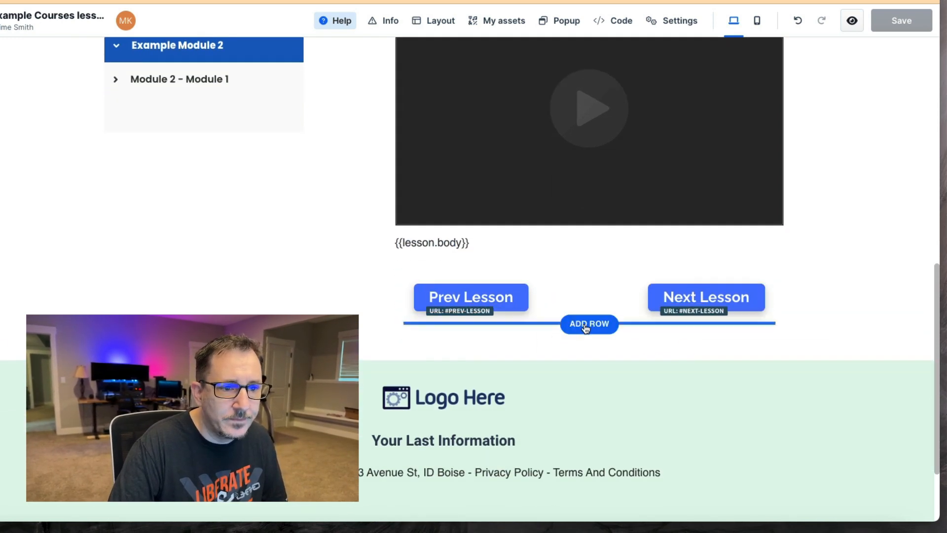
click(590, 324)
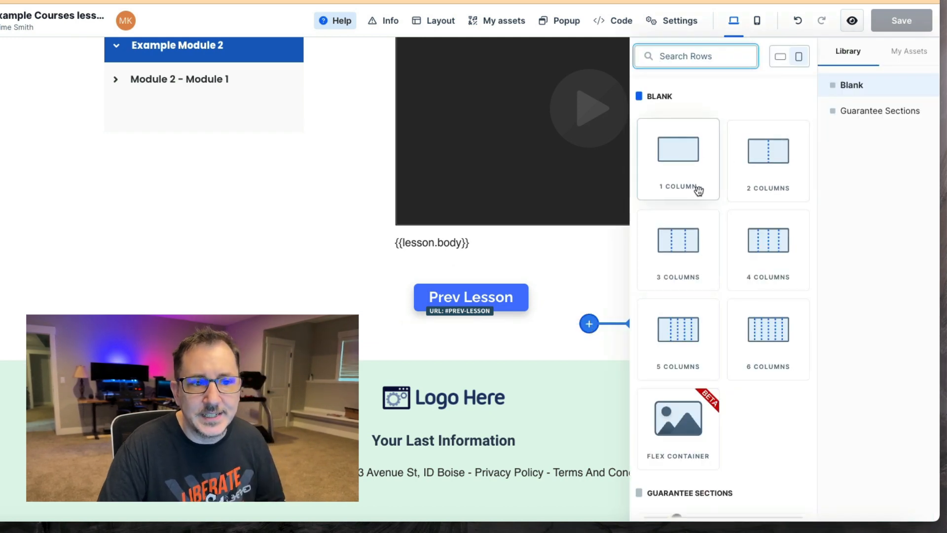
click(772, 157)
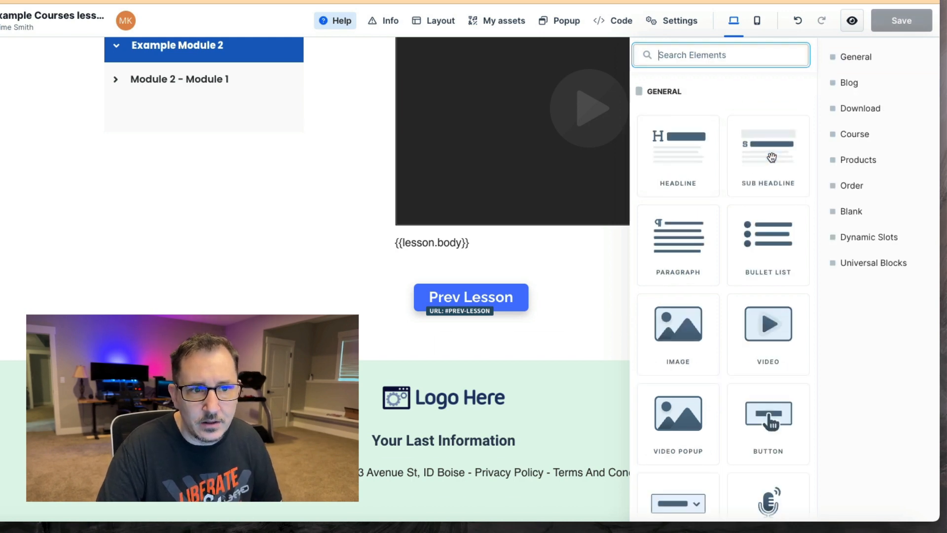
click(580, 289)
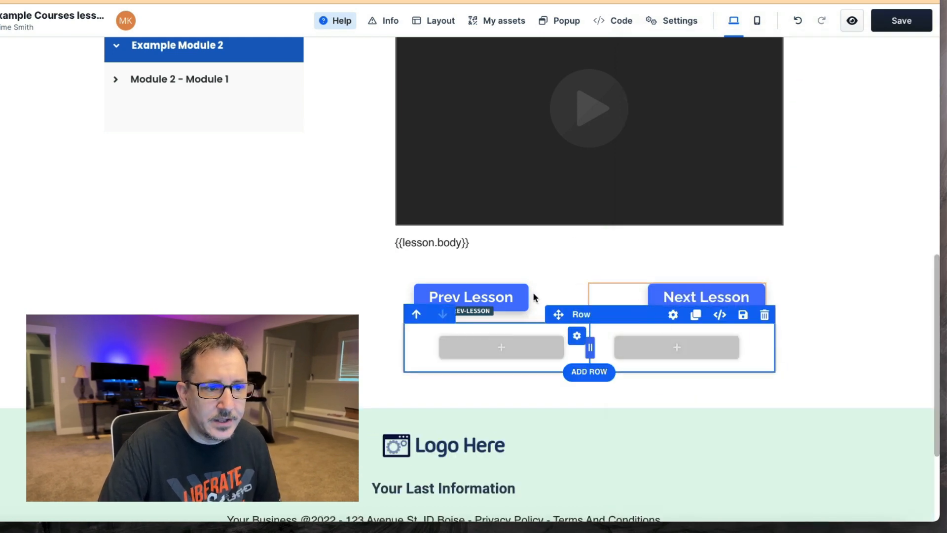
Insert a Button element into the first column of the new row
click(496, 353)
scroll(734, 298, down, 1)
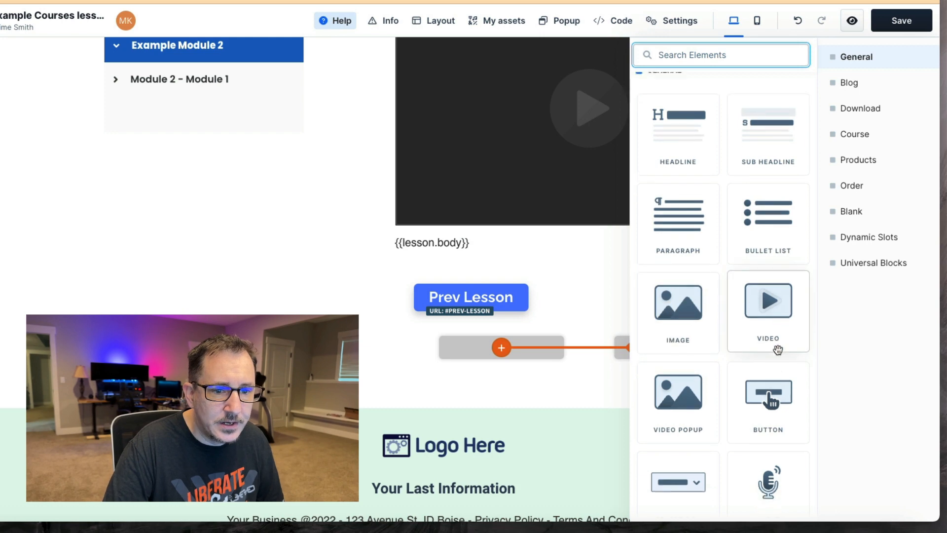
click(769, 397)
click(593, 322)
Set the new button's text to "Previous Lesson"
click(521, 352)
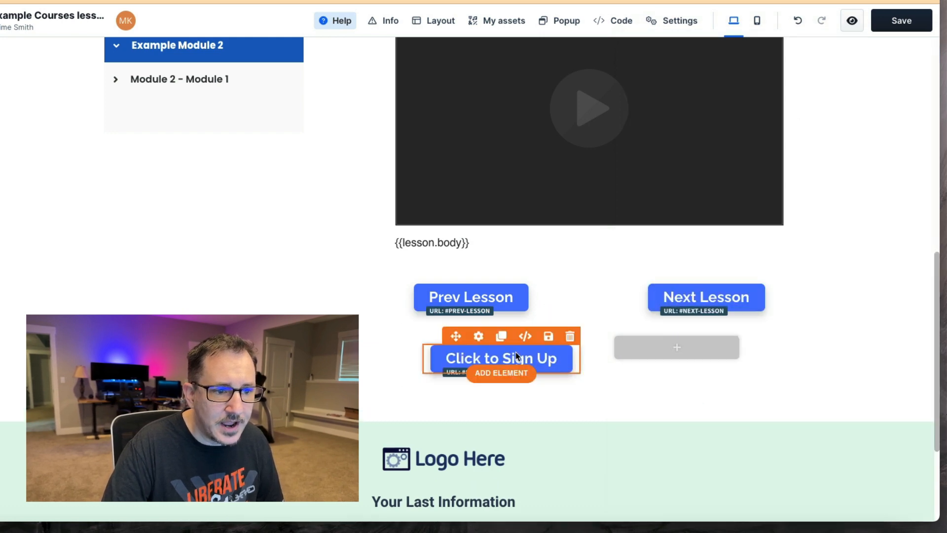
click(817, 189)
key(ctrl+a)
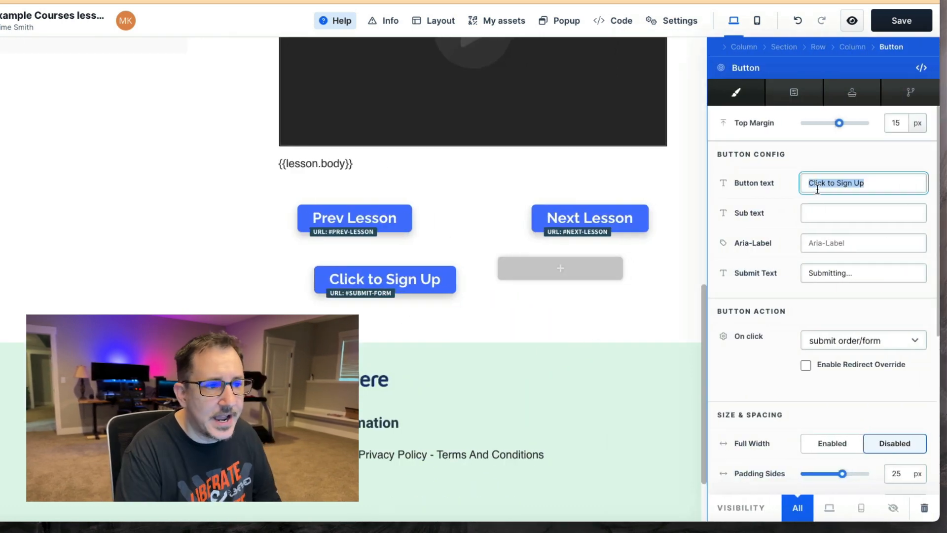
text(Previous L)
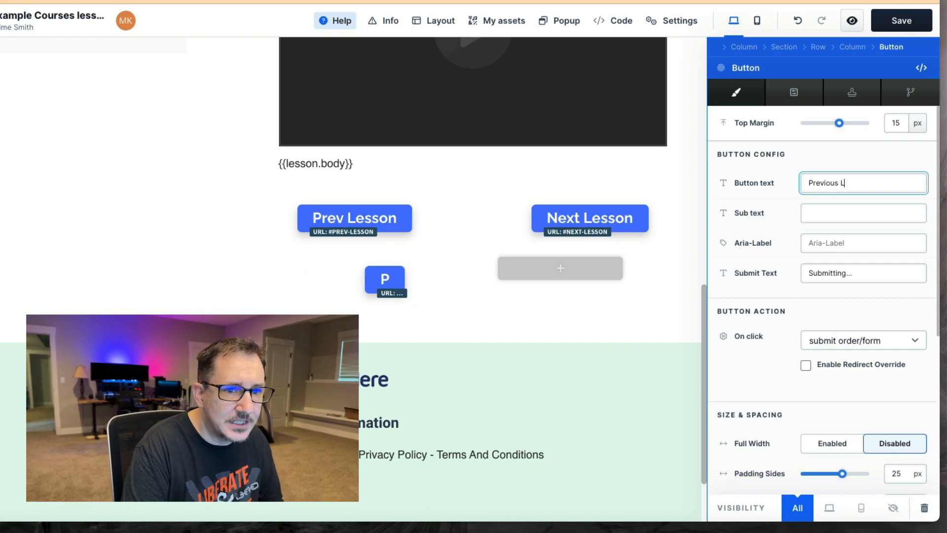
text(esson)
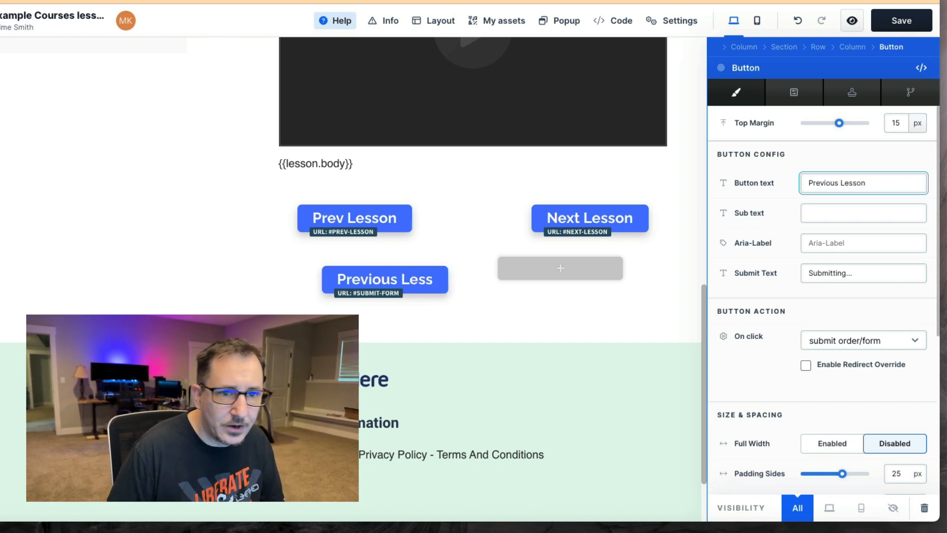
Override the Previous Lesson button's style, reduce its font size to 18 px, and close its settings
scroll(851, 288, down, 1)
scroll(848, 276, up, 1)
scroll(842, 247, down, 1)
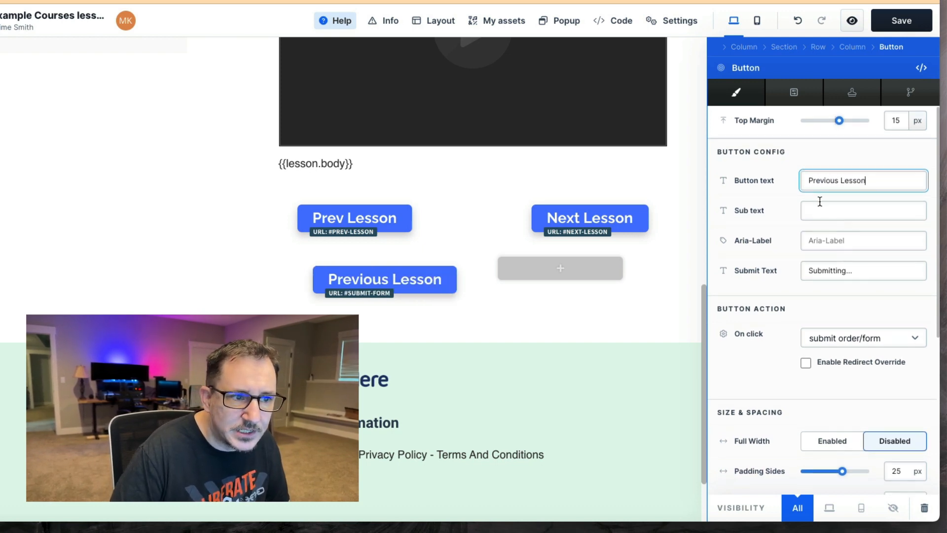
scroll(820, 201, down, 5)
scroll(823, 359, down, 5)
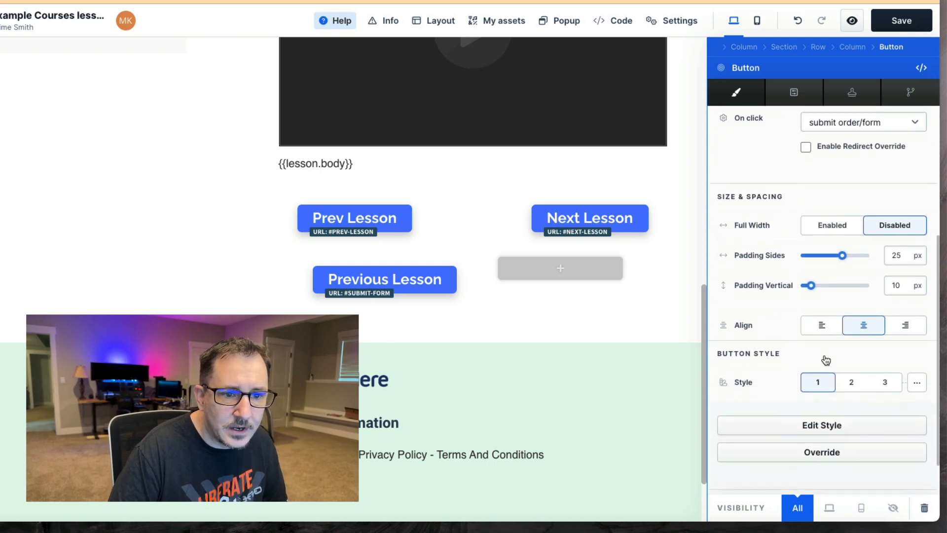
click(836, 432)
scroll(839, 430, down, 7)
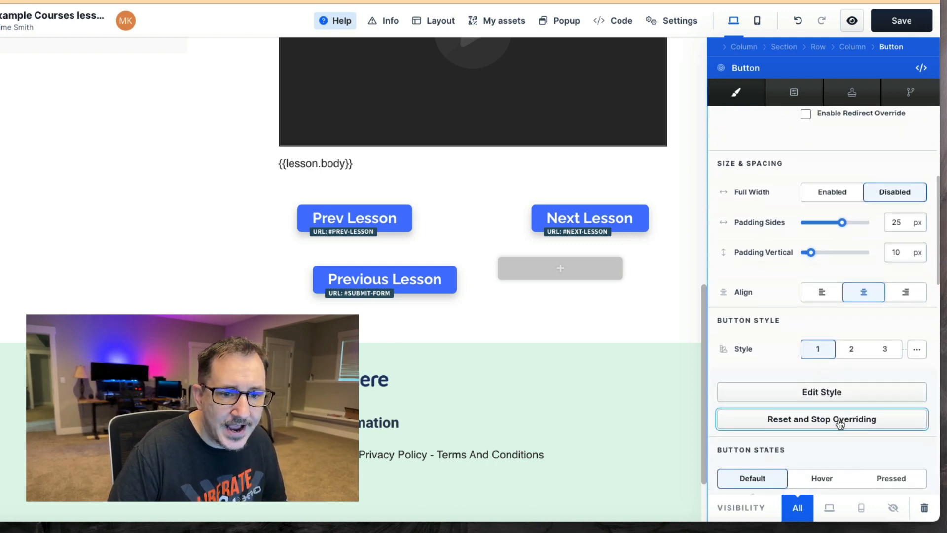
scroll(837, 404, down, 5)
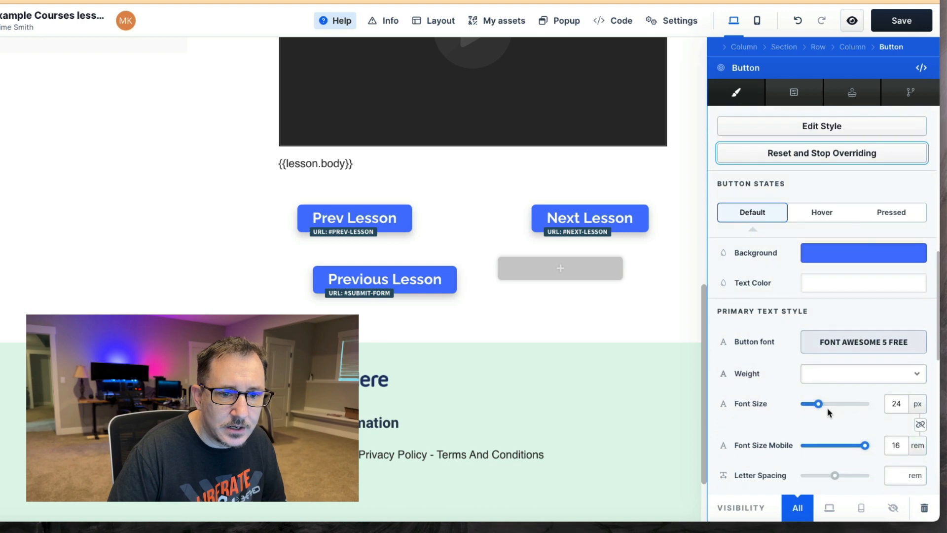
click(818, 404)
drag(818, 405, 814, 406)
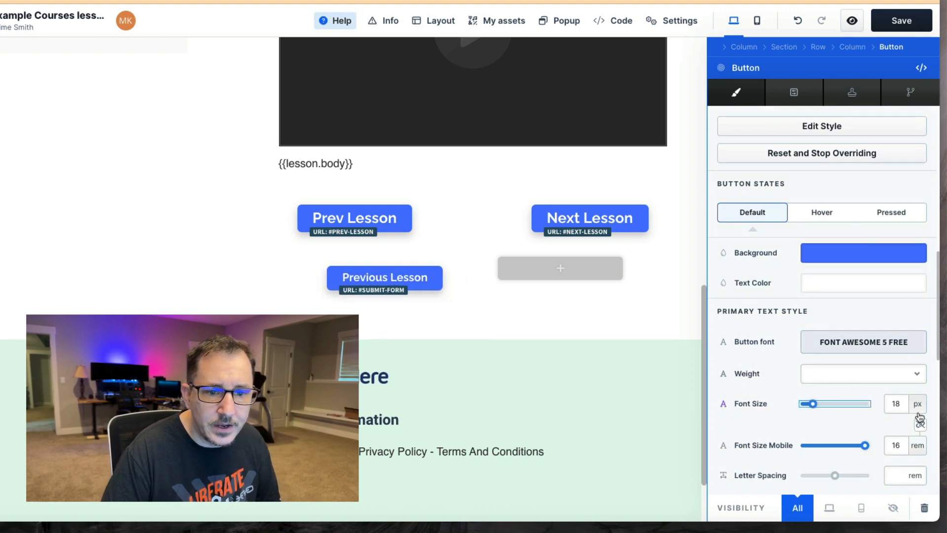
click(608, 264)
click(570, 269)
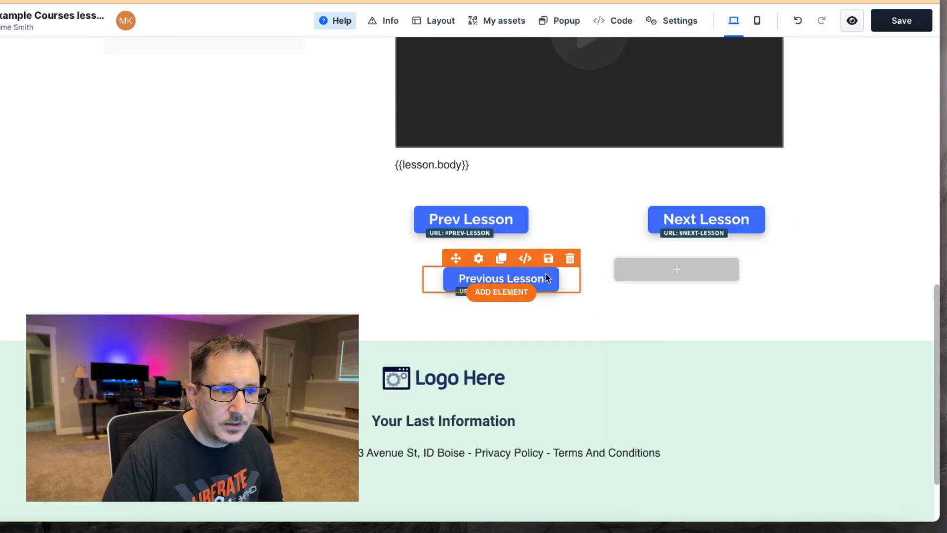
Set the Previous Lesson button's on-click action to "go to..."
click(547, 277)
scroll(843, 296, down, 1)
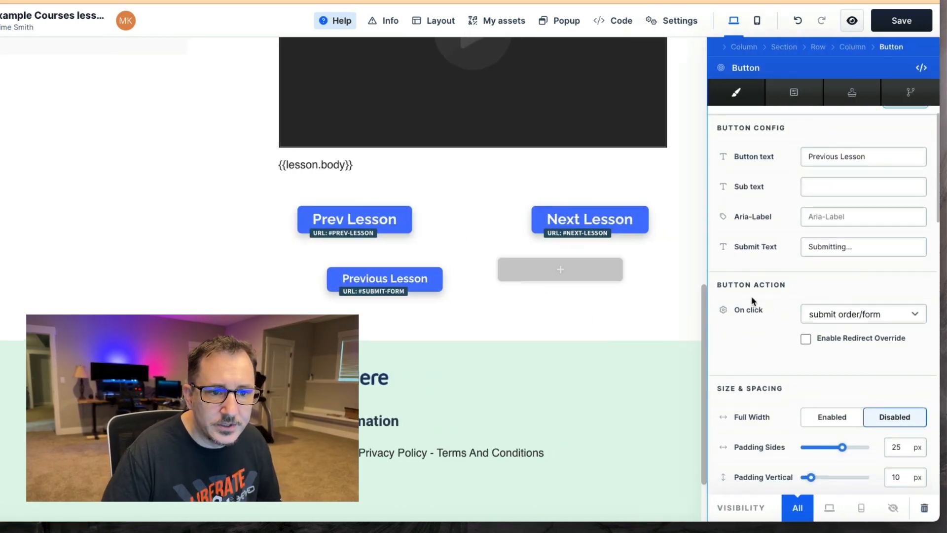
click(843, 323)
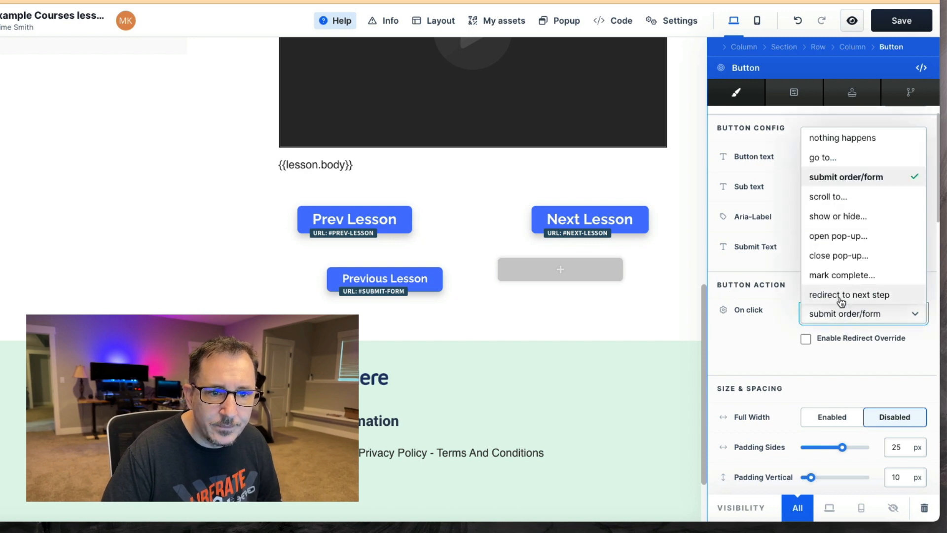
scroll(841, 221, up, 1)
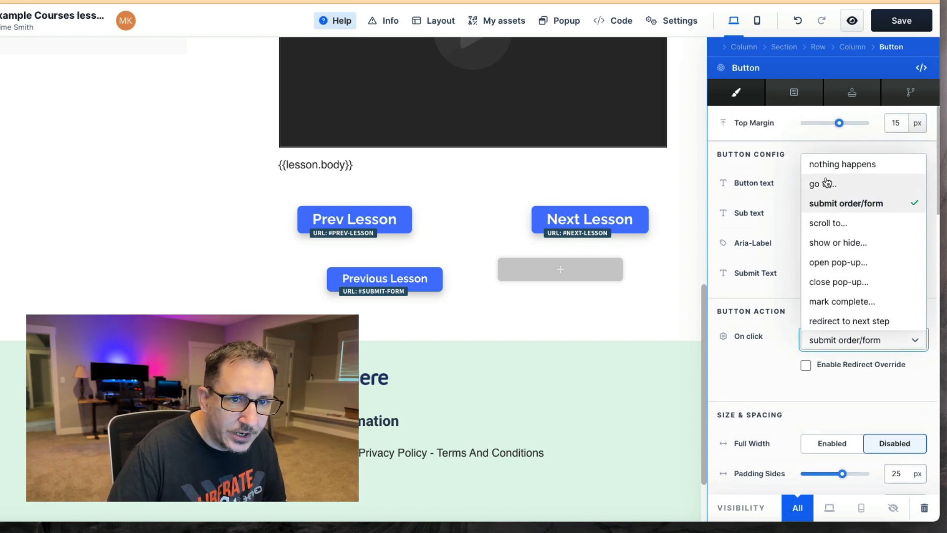
click(834, 184)
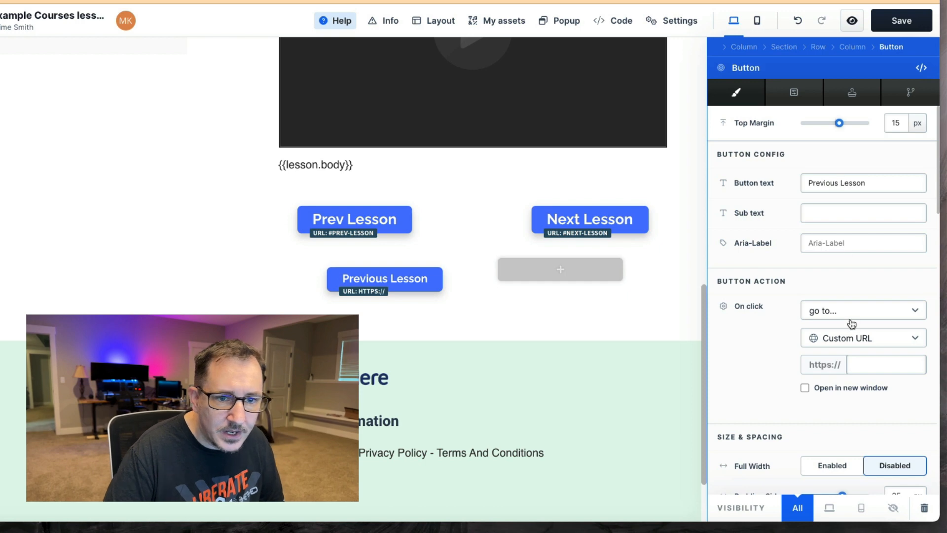
click(857, 341)
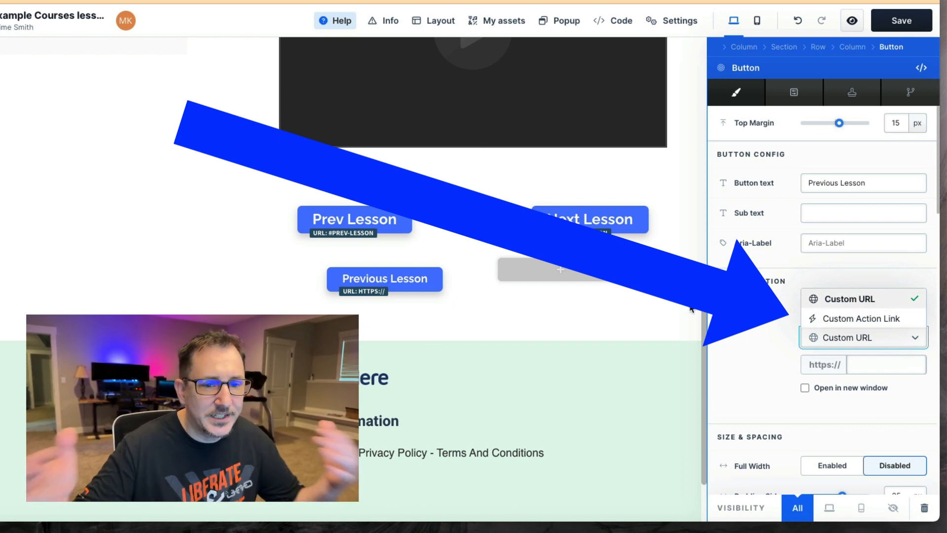
click(759, 337)
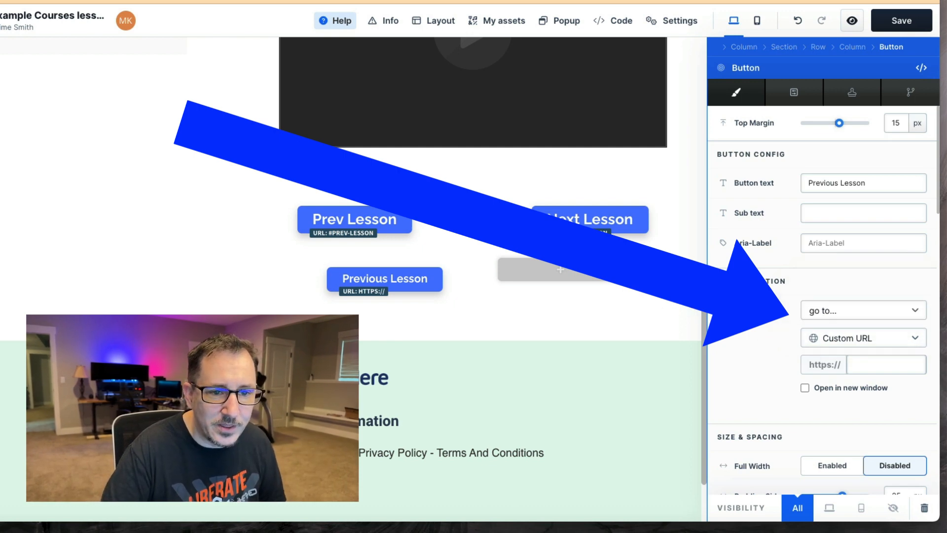
click(869, 312)
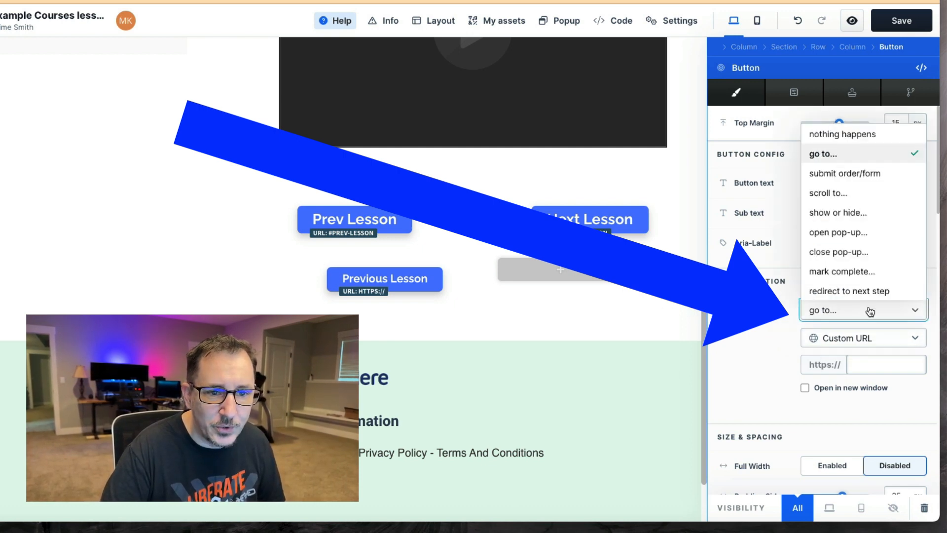
click(832, 157)
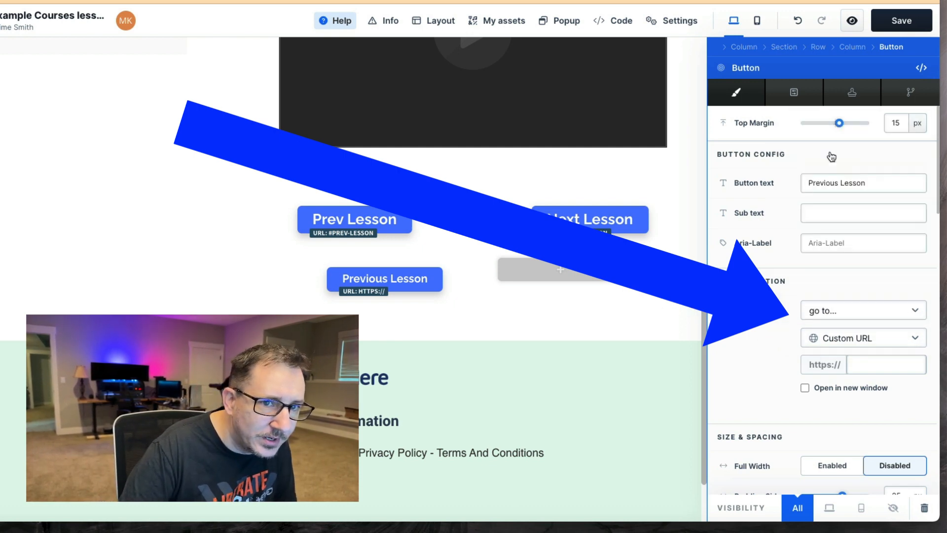
Make the Previous Lesson button use a Custom Action Link of #prev-lesson, and close its settings
click(856, 340)
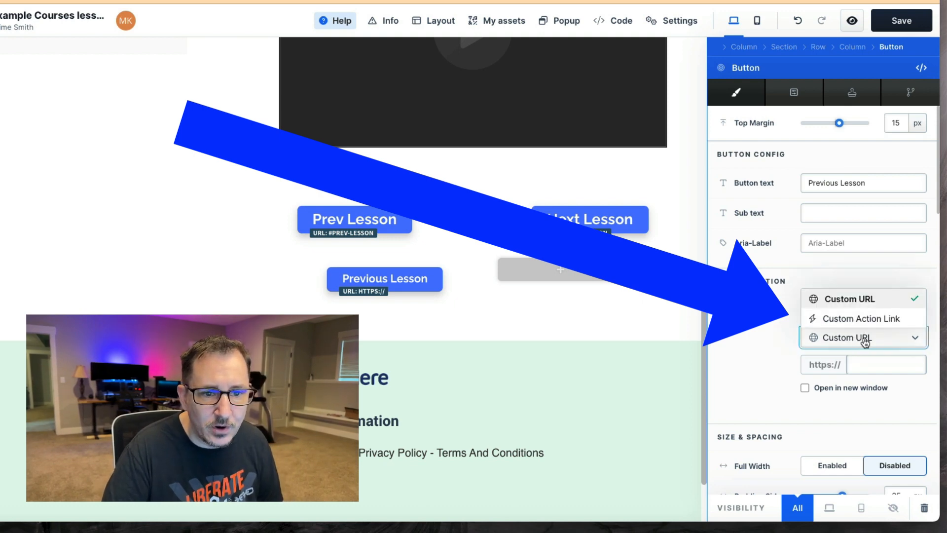
click(862, 318)
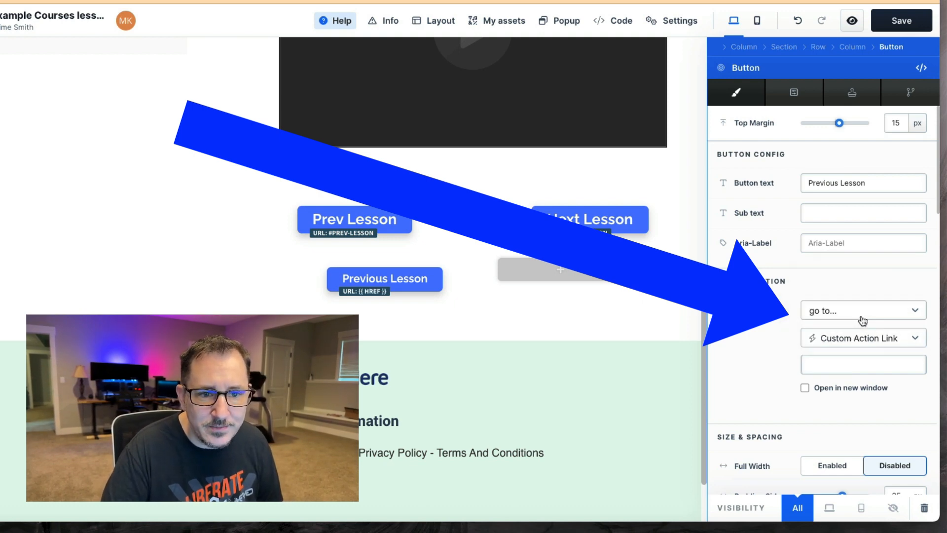
click(852, 363)
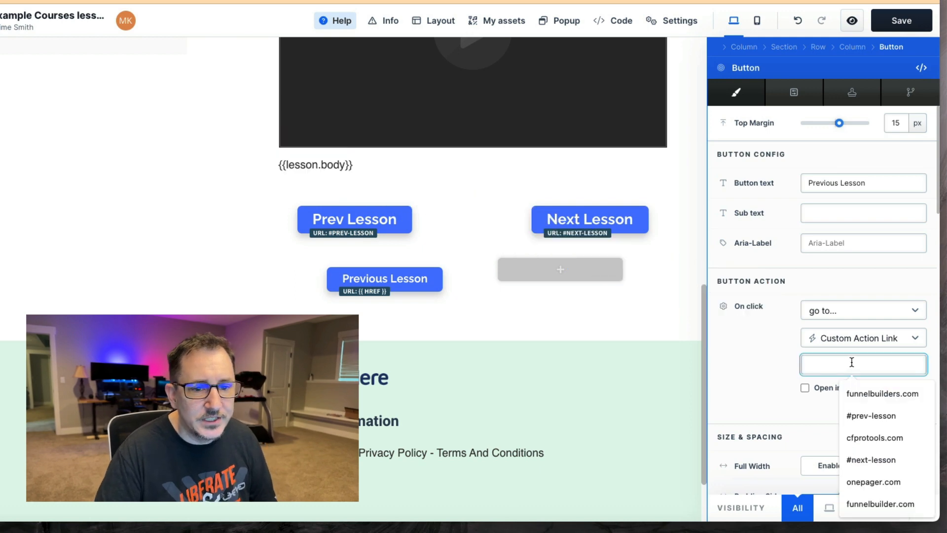
text(#)
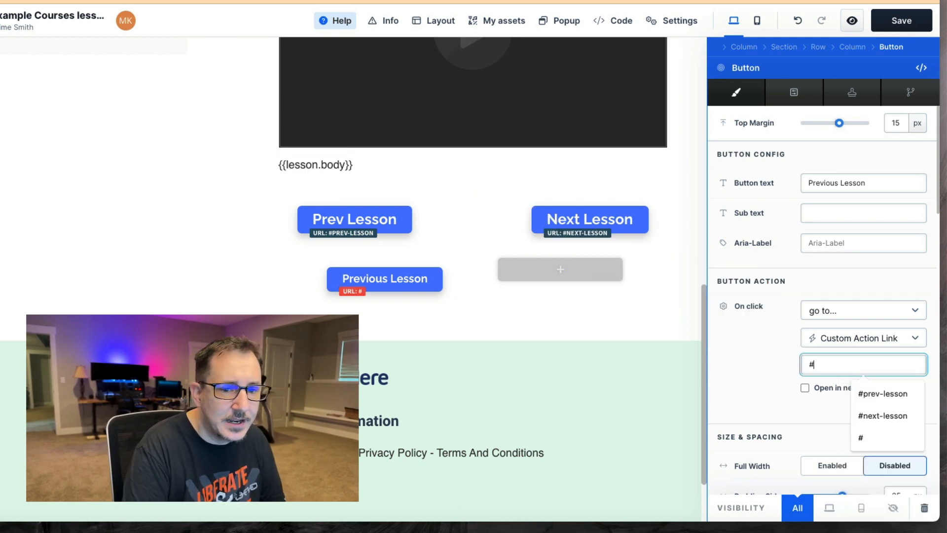
text(prev-lesson)
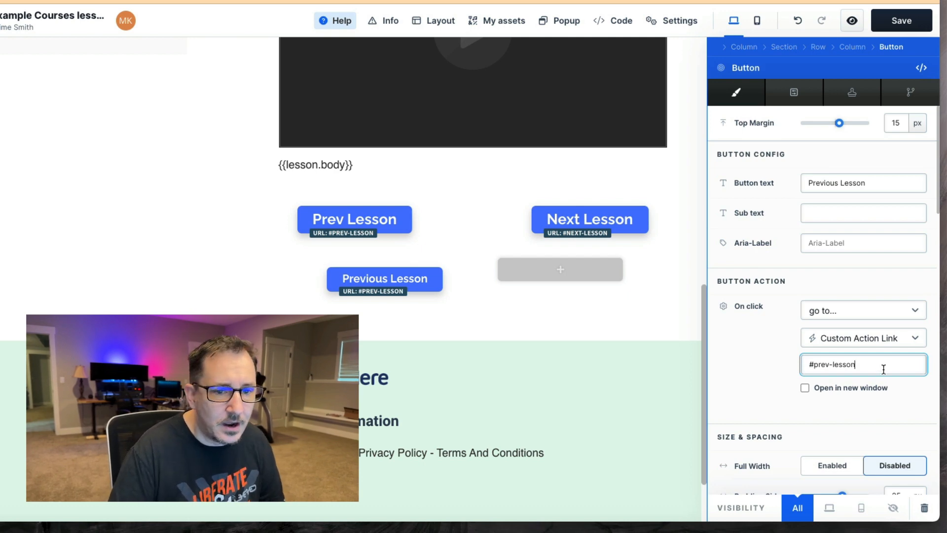
click(565, 267)
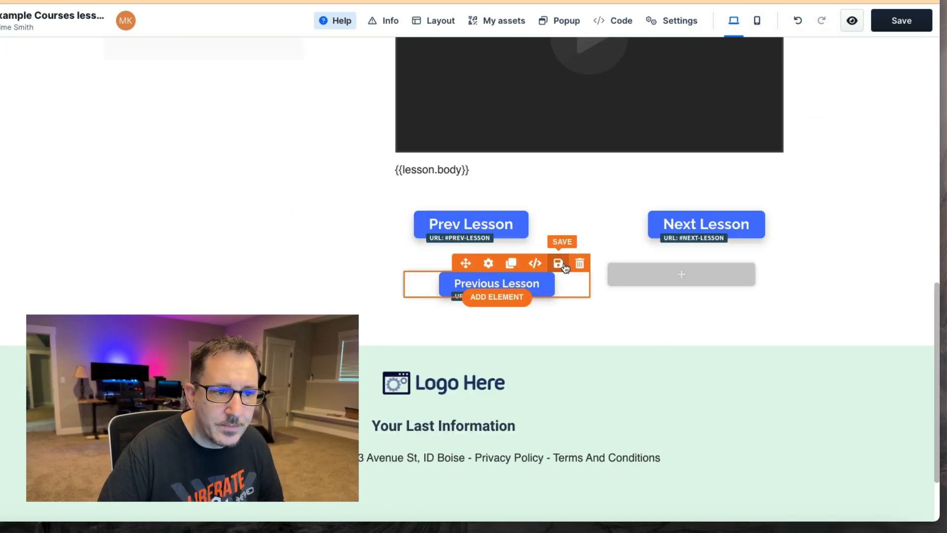
Duplicate the Previous Lesson button and move the copy into the empty second column of the same row
click(510, 263)
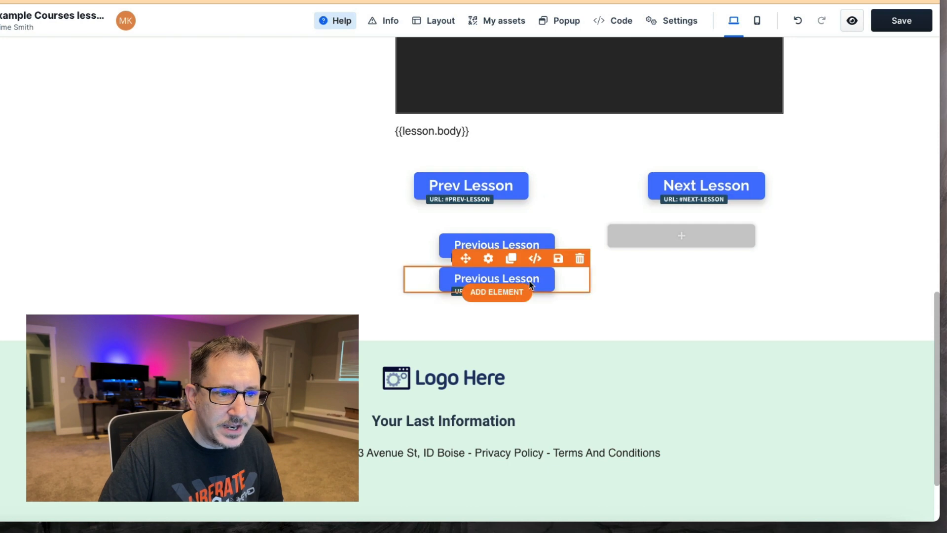
mouse_move(428, 257)
mouse_down()
mouse_move(669, 227)
mouse_move(671, 244)
mouse_up()
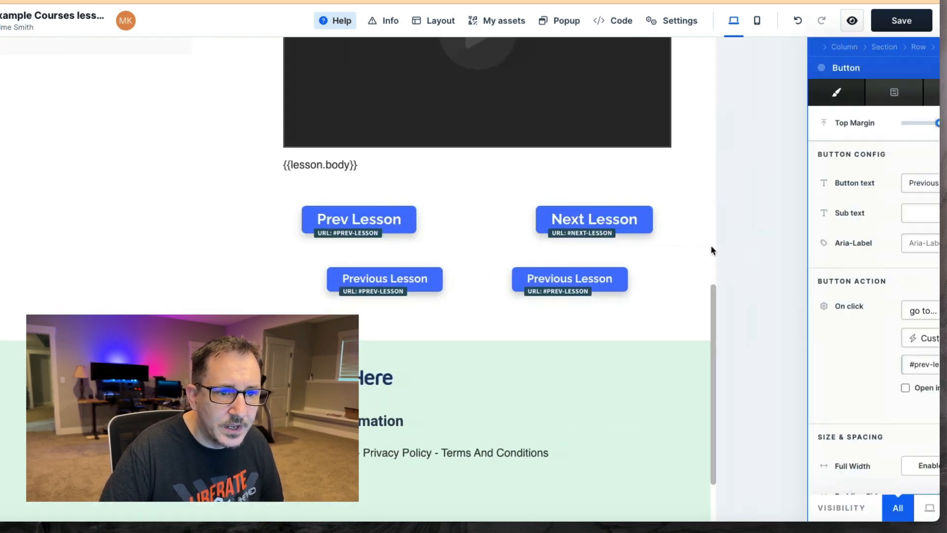
Set the duplicated button's text to "Next Lesson" and its custom action link to #next-lesson, and close its settings
click(838, 182)
key(ctrl+a)
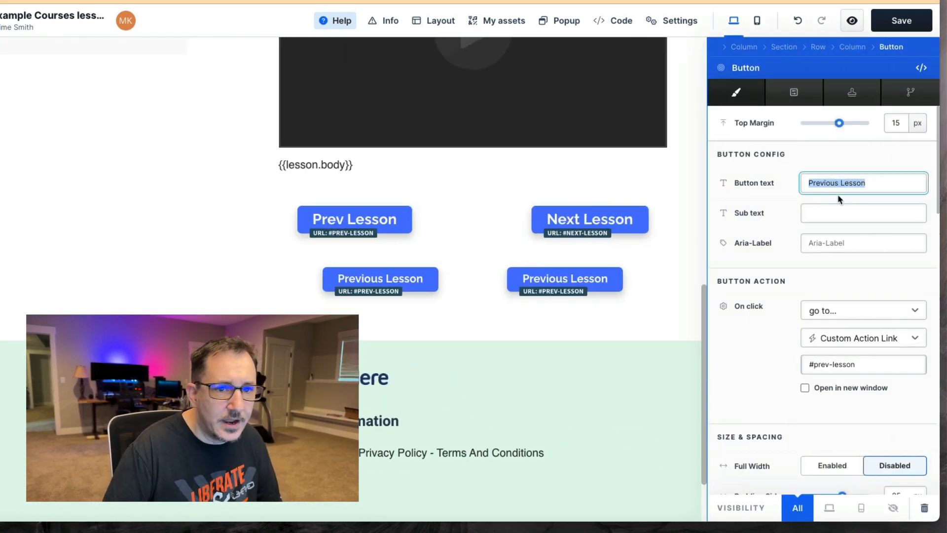
text(Next)
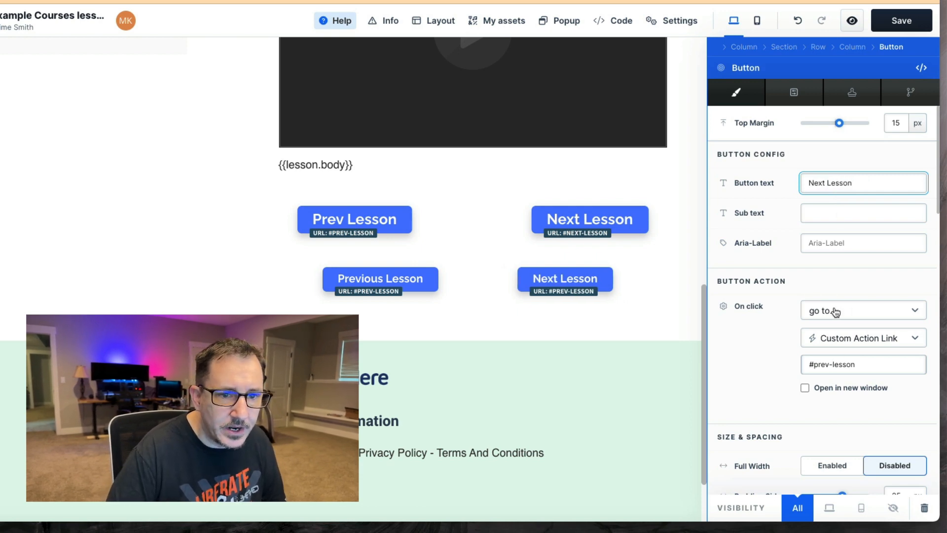
click(851, 316)
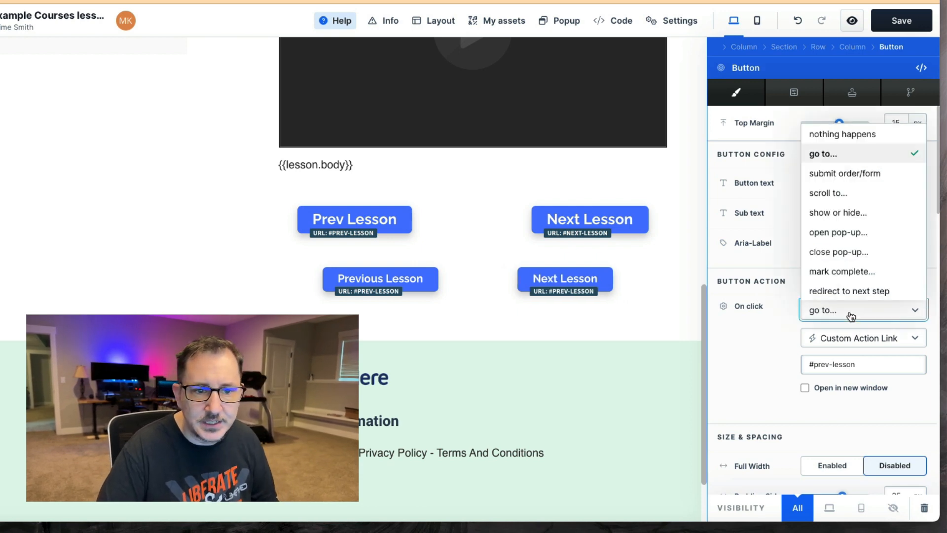
click(870, 365)
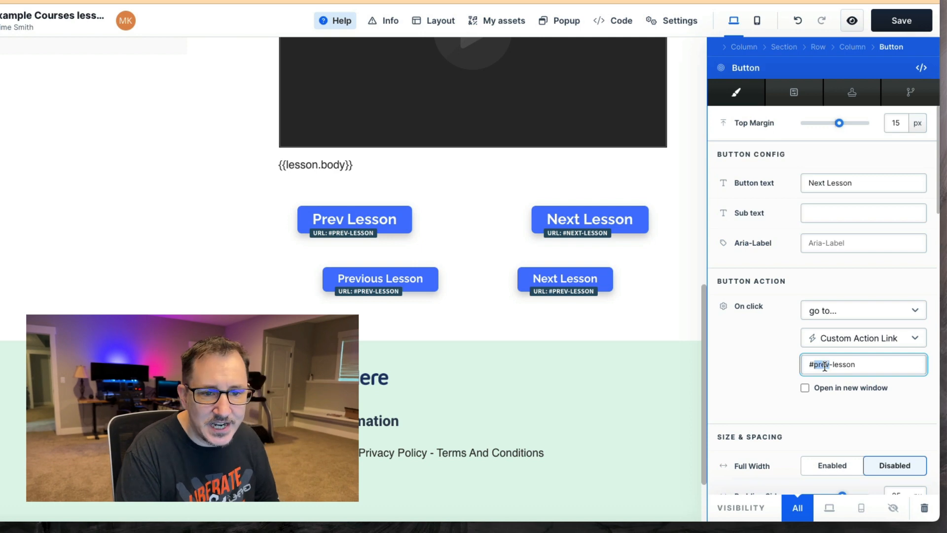
text(next)
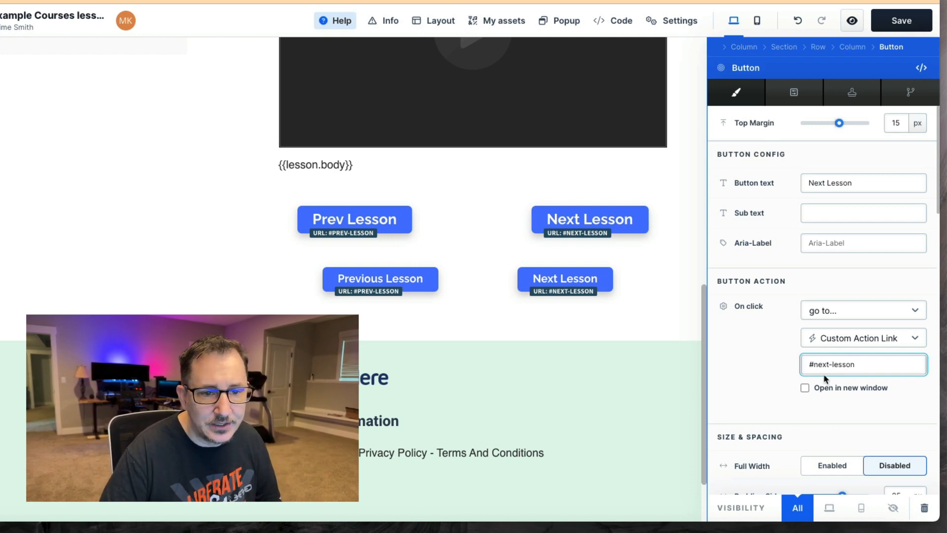
click(684, 315)
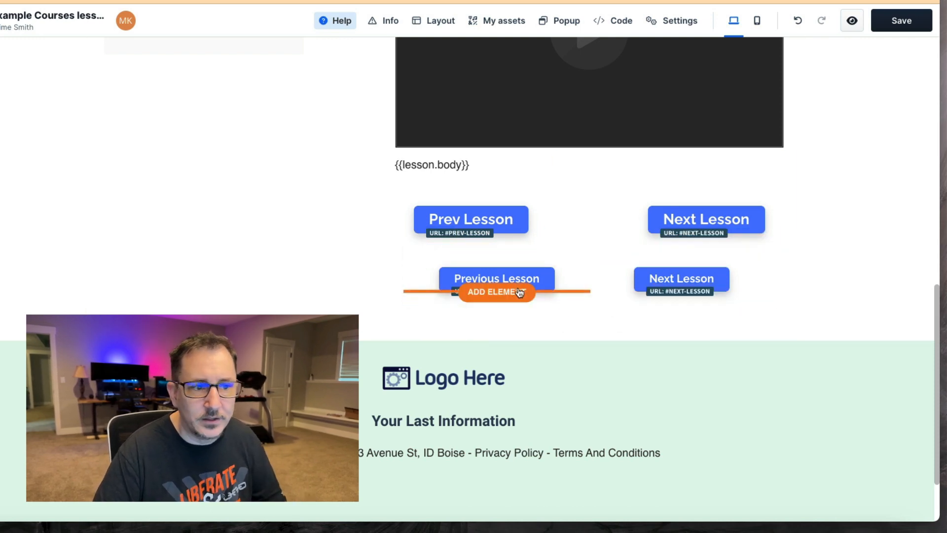
Delete the original row holding the Prev Lesson and Next Lesson buttons below the lesson body
click(379, 59)
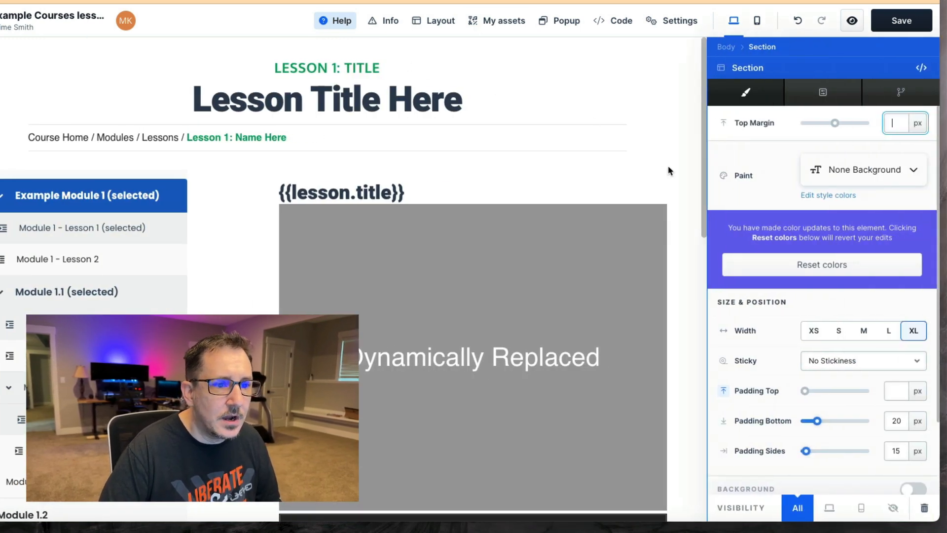
click(661, 176)
scroll(807, 352, down, 10)
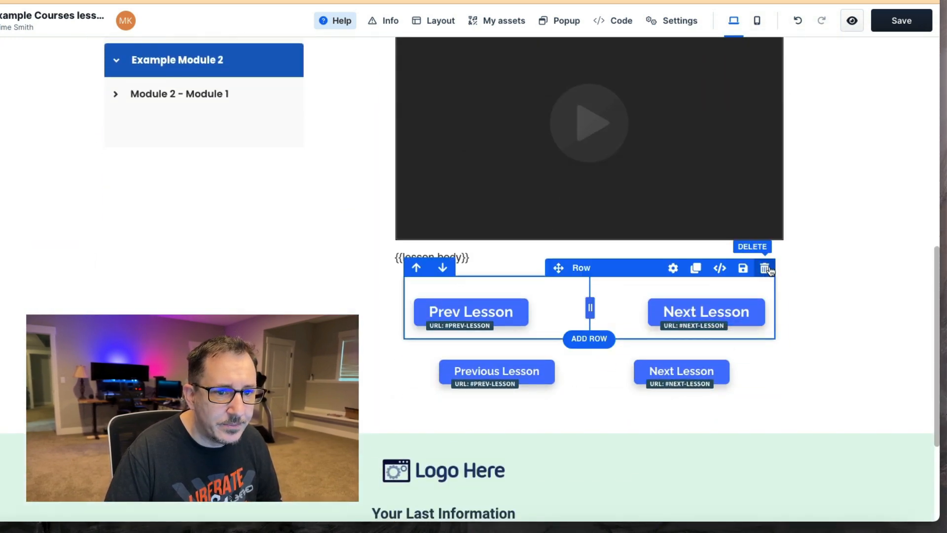
click(765, 268)
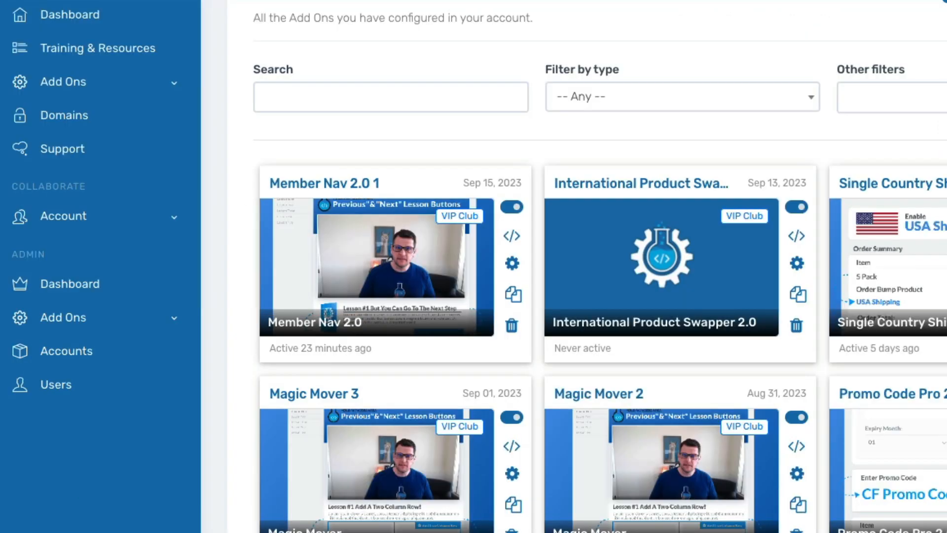
Switch to CF Pro Tools and open the catalogue of all add-ons for creating a new one
mouse_move(98, 93)
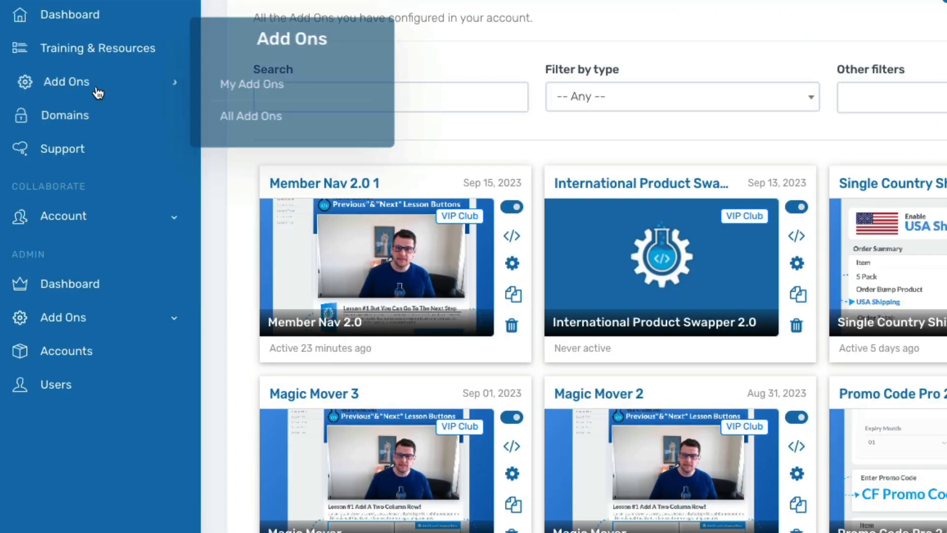
scroll(100, 79, up, 3)
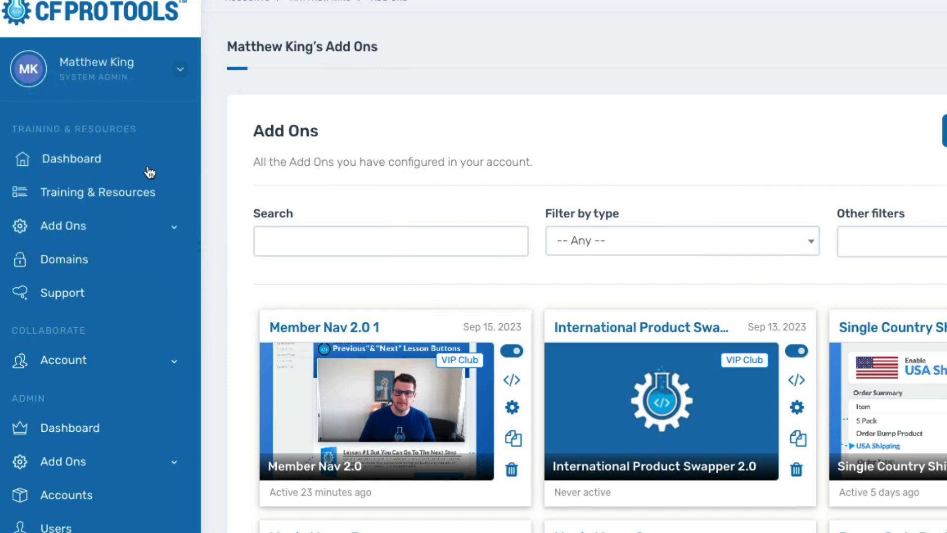
click(99, 158)
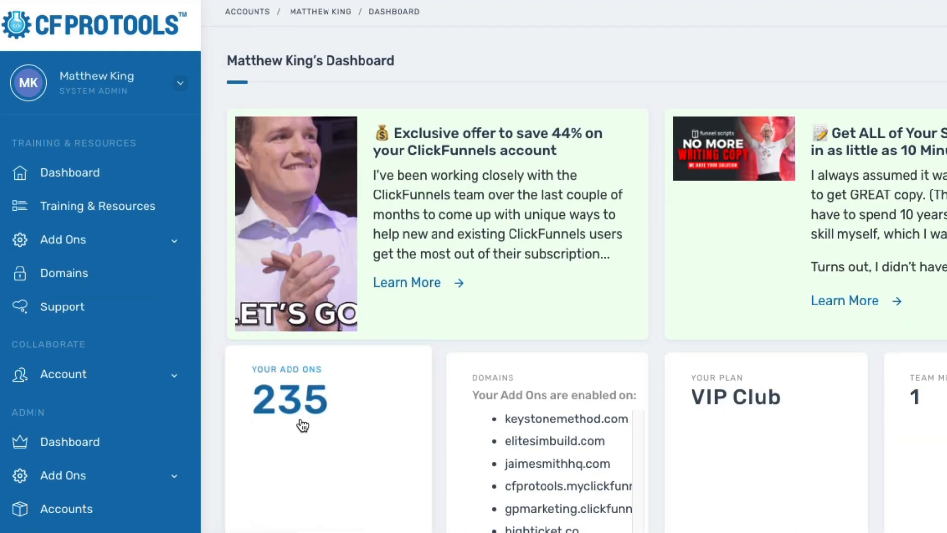
scroll(315, 419, down, 3)
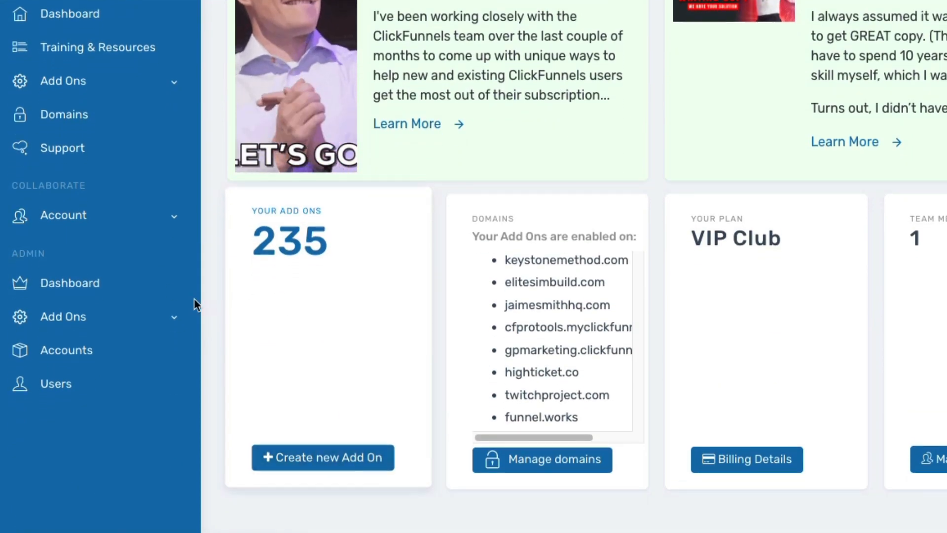
mouse_move(84, 82)
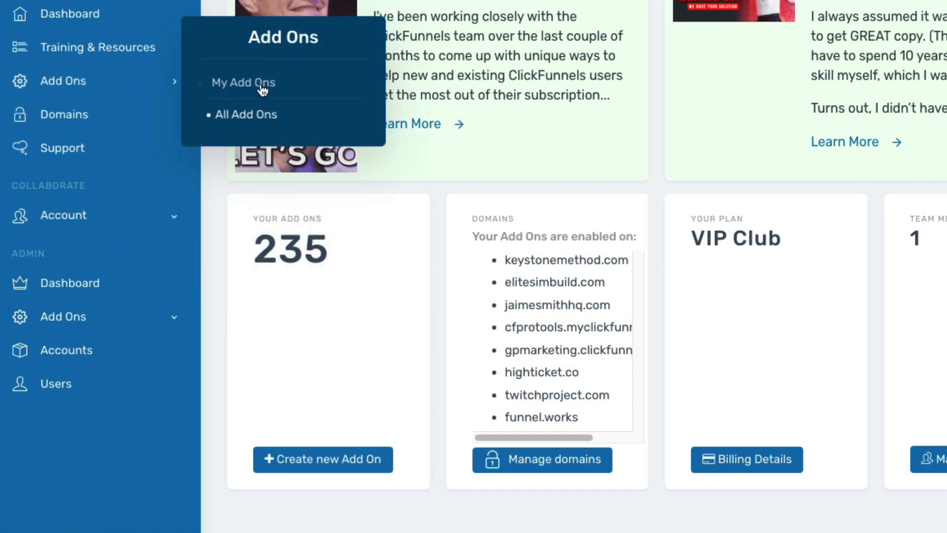
click(249, 115)
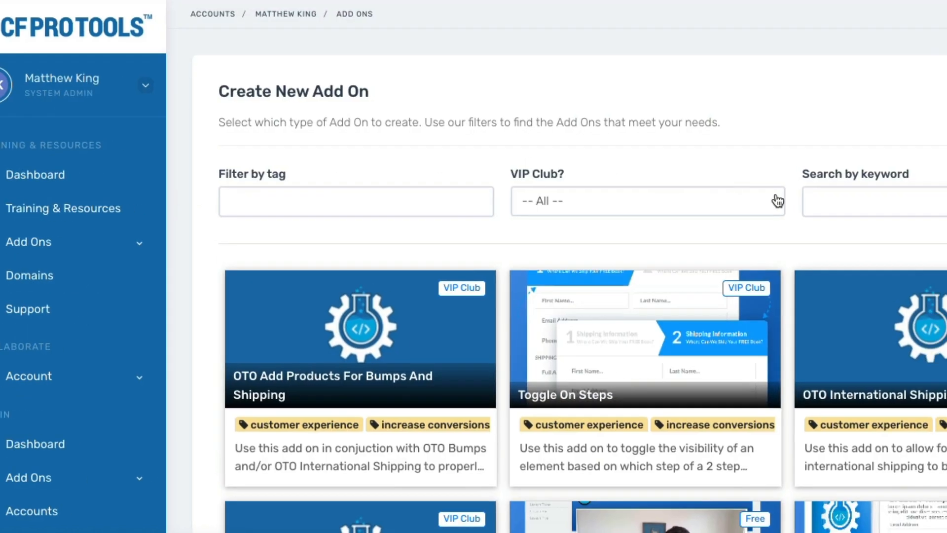
Search the add-ons for "member nav" and create a Member Nav 2.0 add-on, showing its settings
click(752, 191)
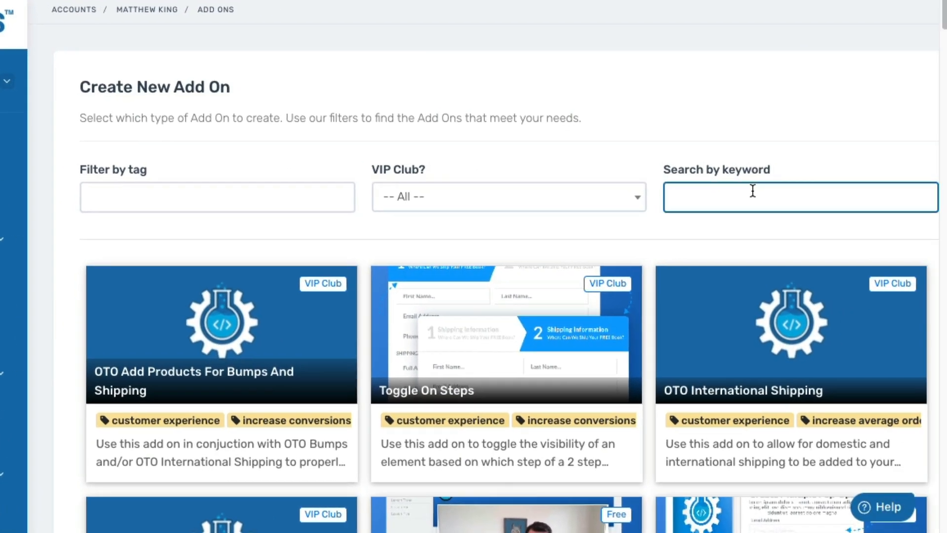
text(member nav)
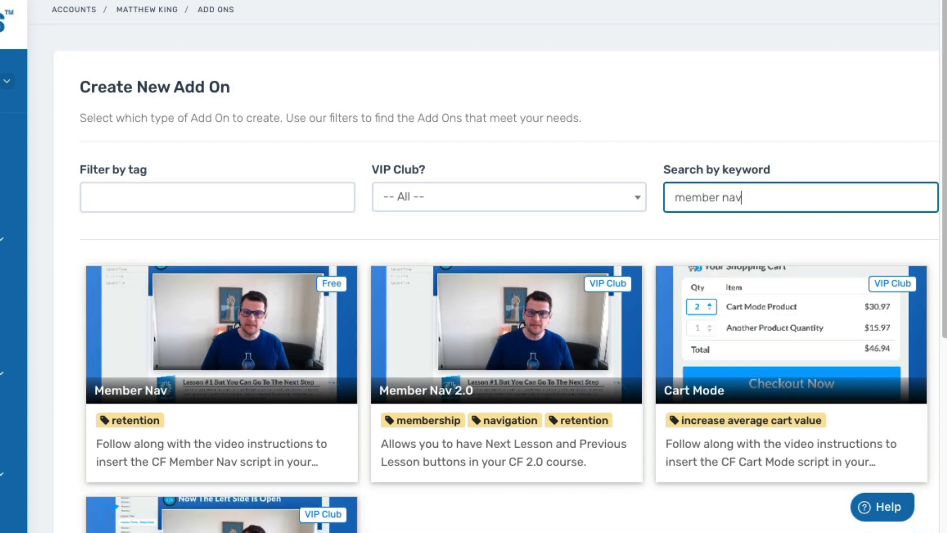
click(686, 226)
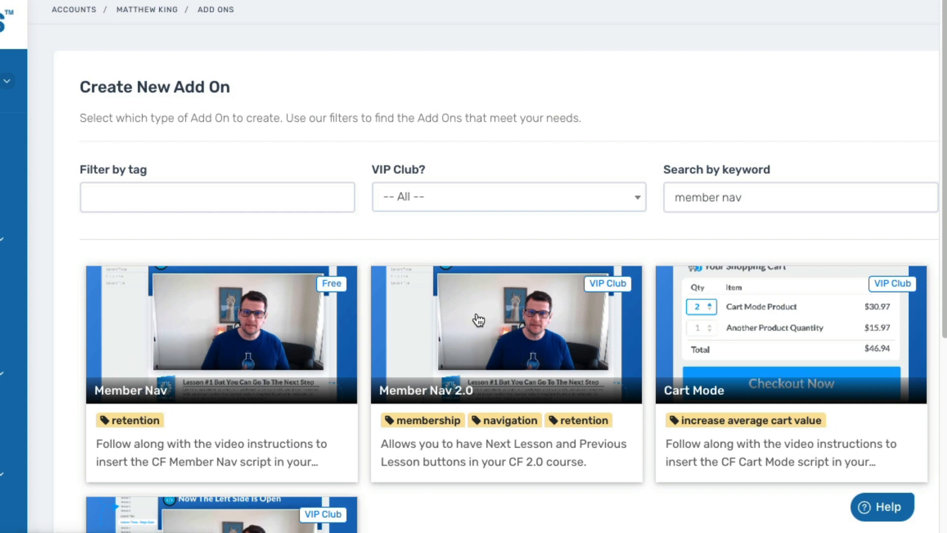
click(513, 323)
scroll(523, 246, down, 5)
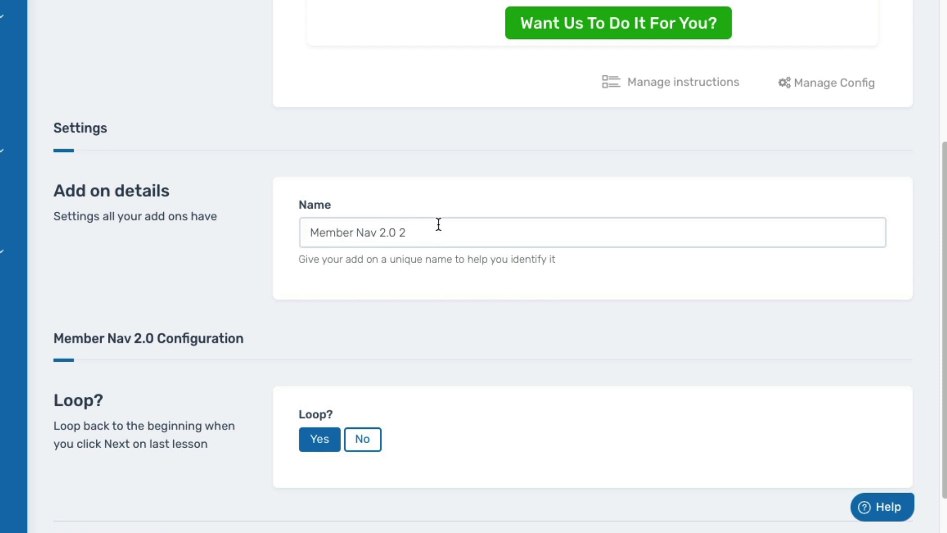
Set the Member Nav 2.0 loop option to Yes and create the add-on under the name Member Nav 2.0 2
scroll(416, 254, down, 2)
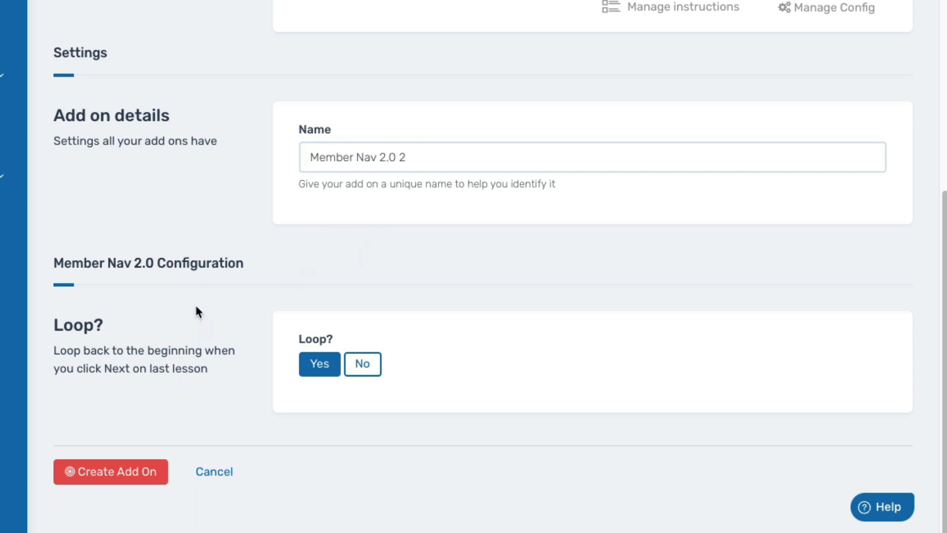
click(367, 367)
click(318, 366)
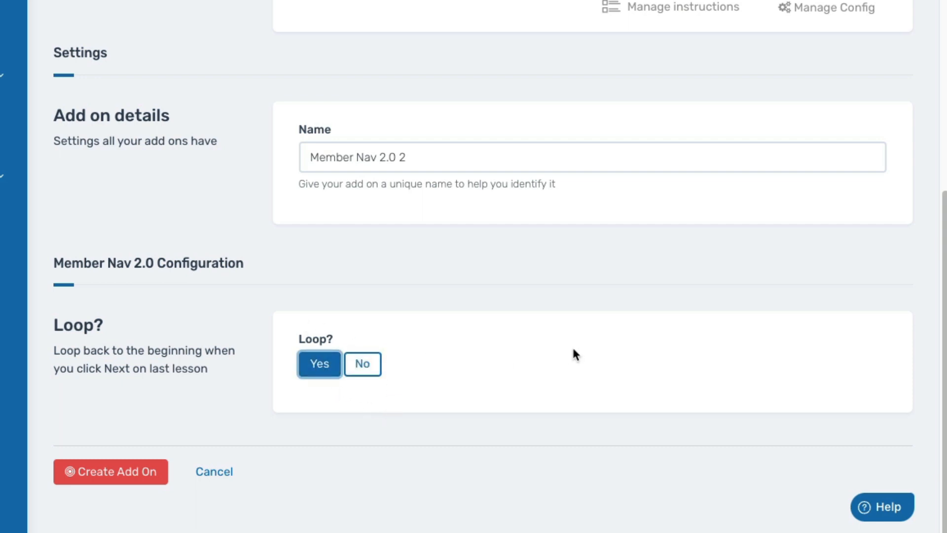
click(109, 475)
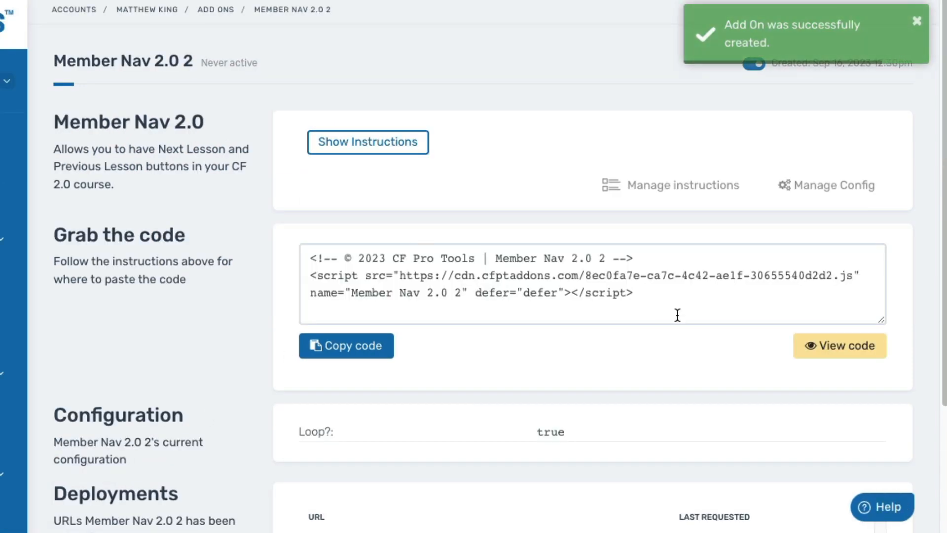
Copy the complete script code of the Member Nav 2.0 2 add-on
click(625, 298)
drag(625, 297, 298, 268)
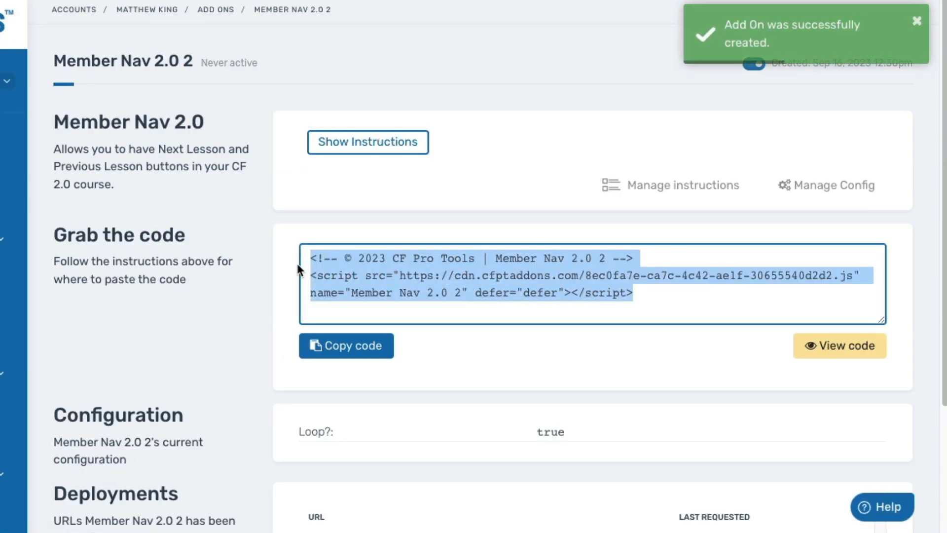
click(330, 348)
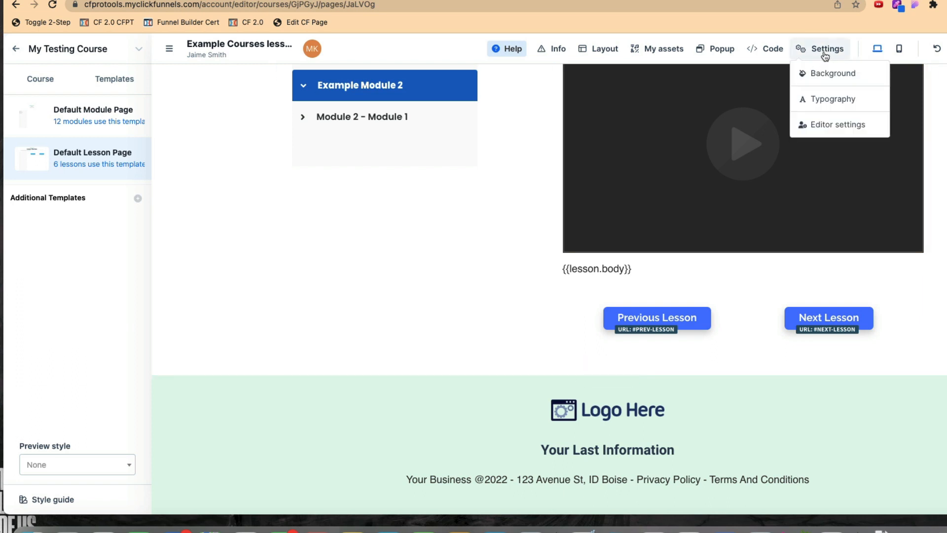
In the ClickFunnels lesson template's footer code, replace the Member Nav 2.0 1 script with the copied script, followed by blank lines
click(776, 51)
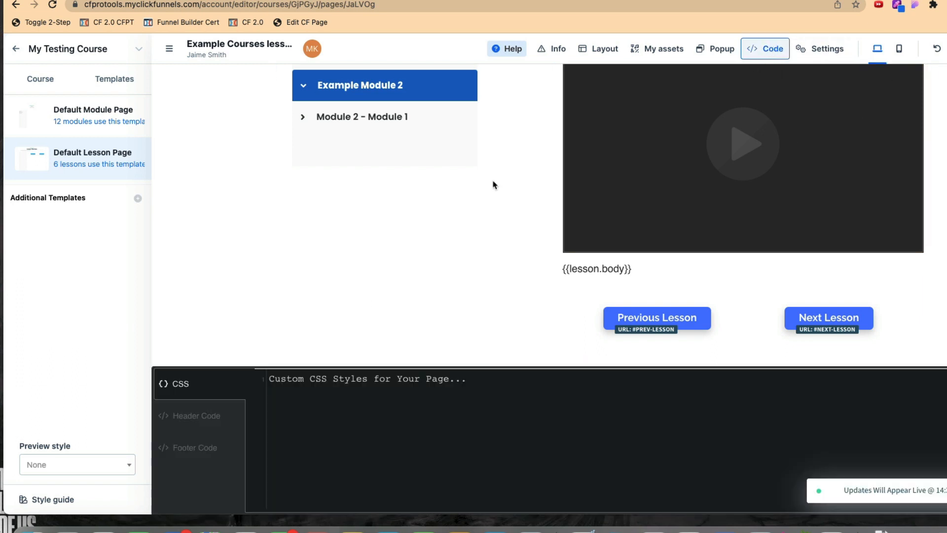
click(210, 449)
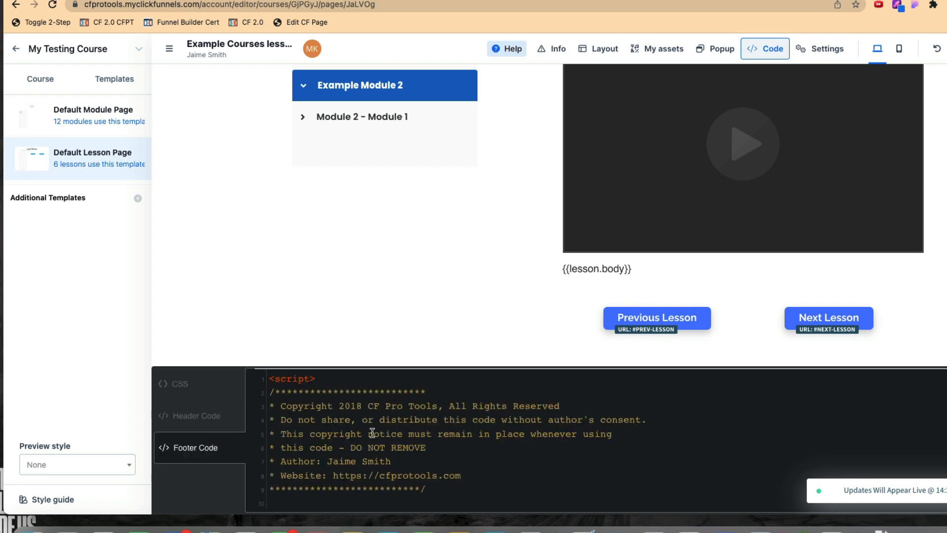
scroll(373, 432, down, 15)
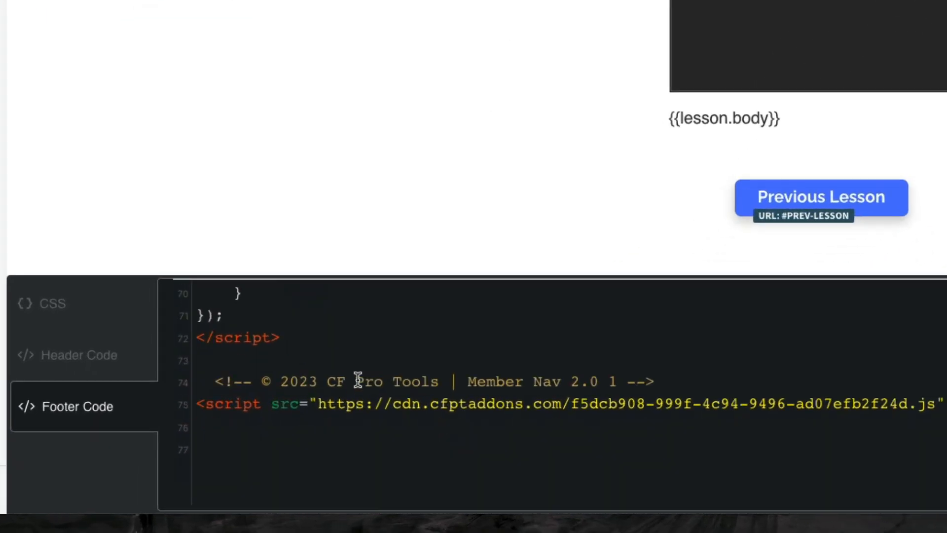
drag(202, 360, 692, 446)
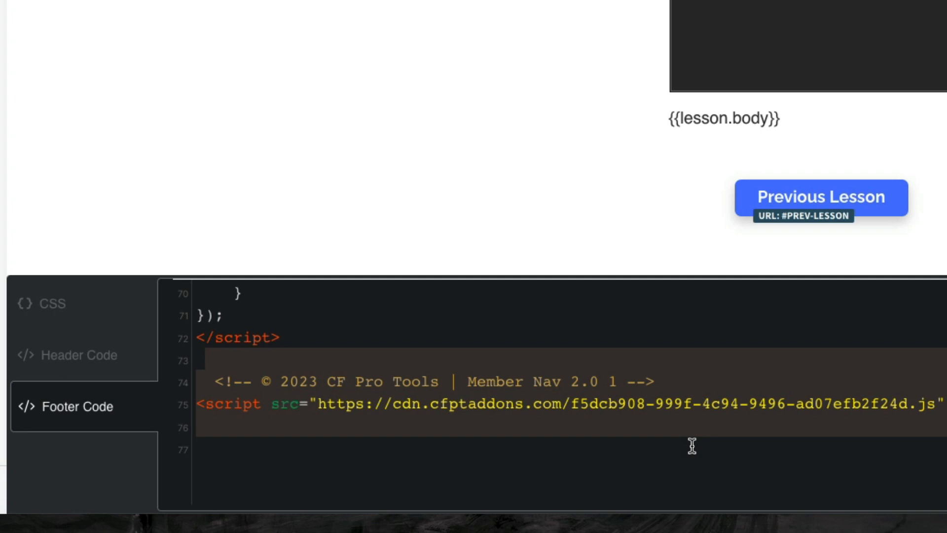
key(ctrl+v)
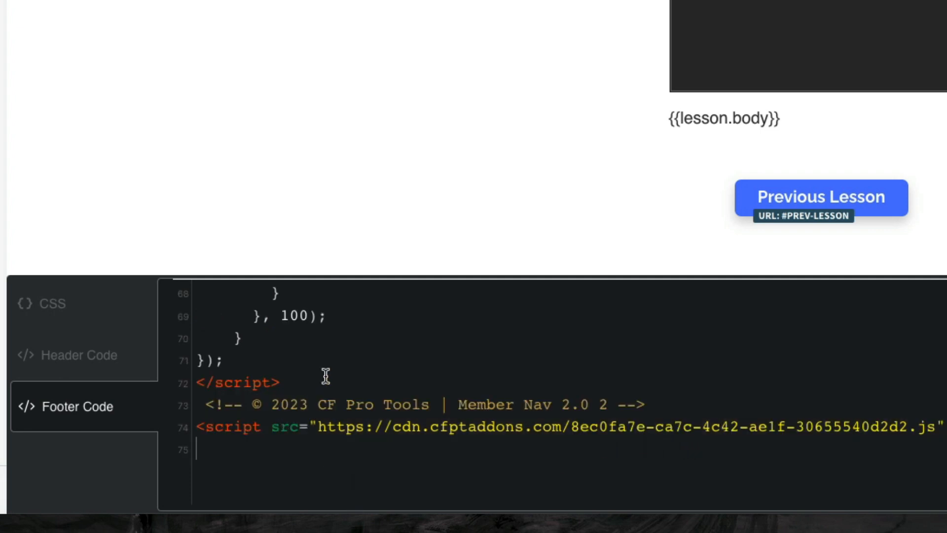
key(Return)
key(Return)
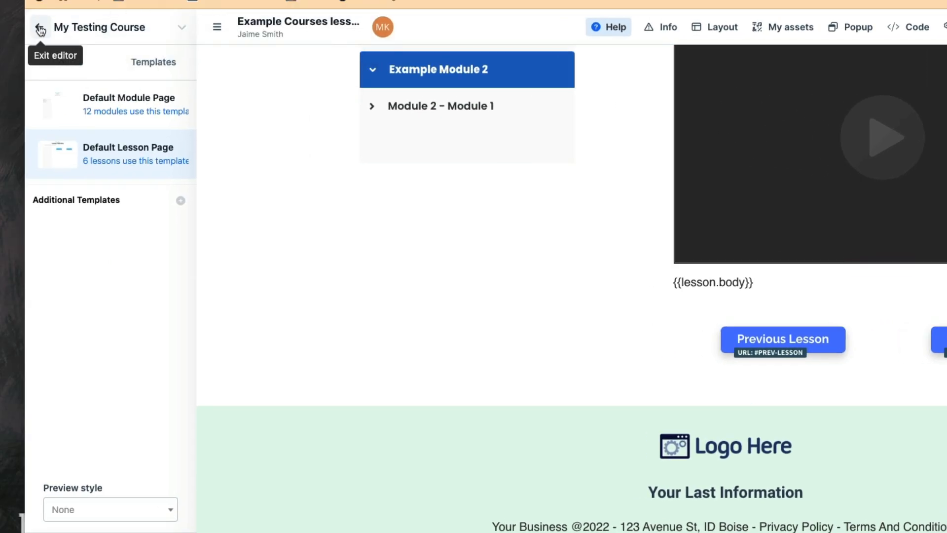
Exit the template editor, go to the list of courses and open the preview of My Testing Course
click(40, 30)
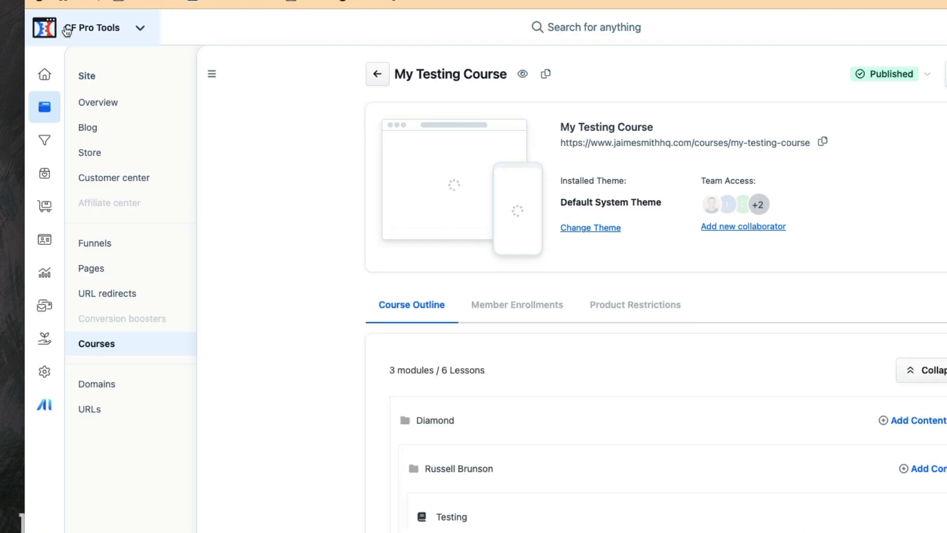
click(102, 352)
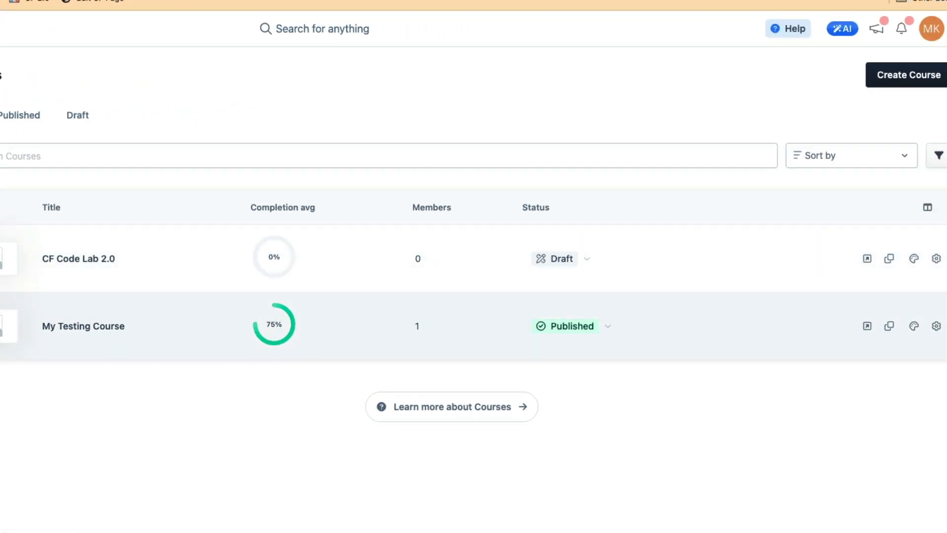
click(867, 326)
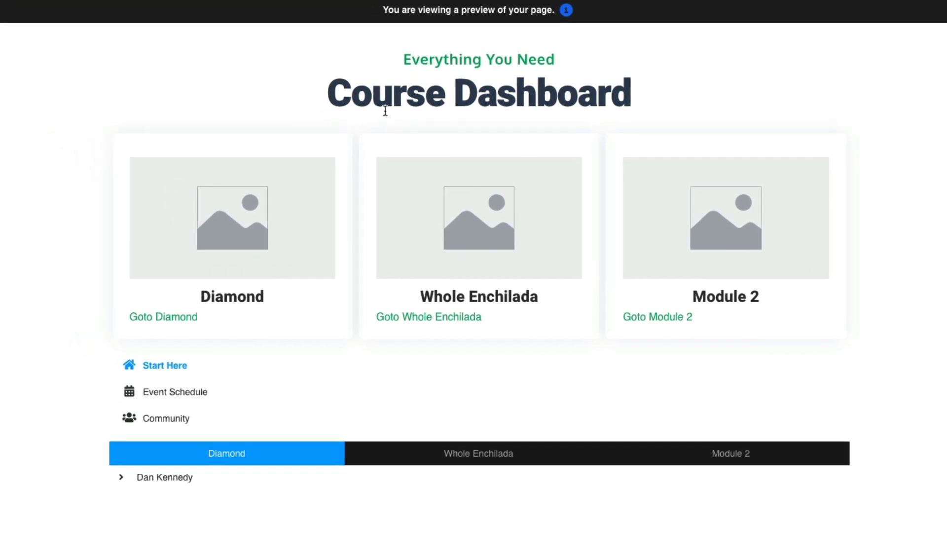
From the course dashboard preview, open the Whole Enchilada module, its Course 1 submodule and that submodule's Lesson 1
scroll(439, 197, down, 1)
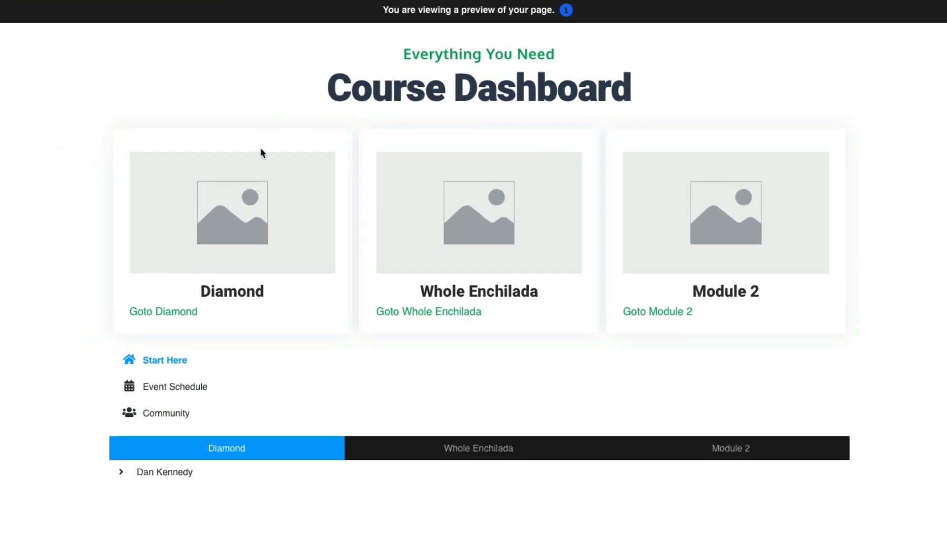
scroll(363, 190, down, 3)
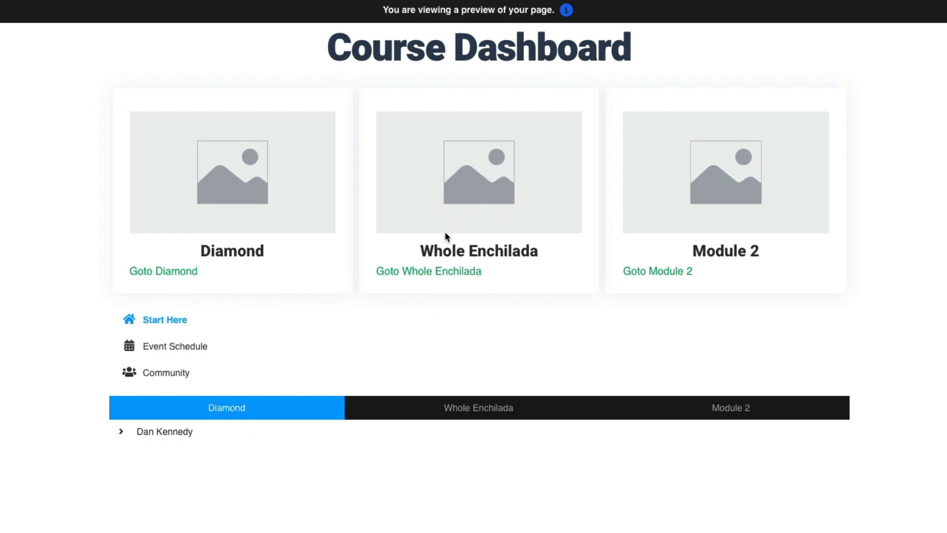
click(463, 226)
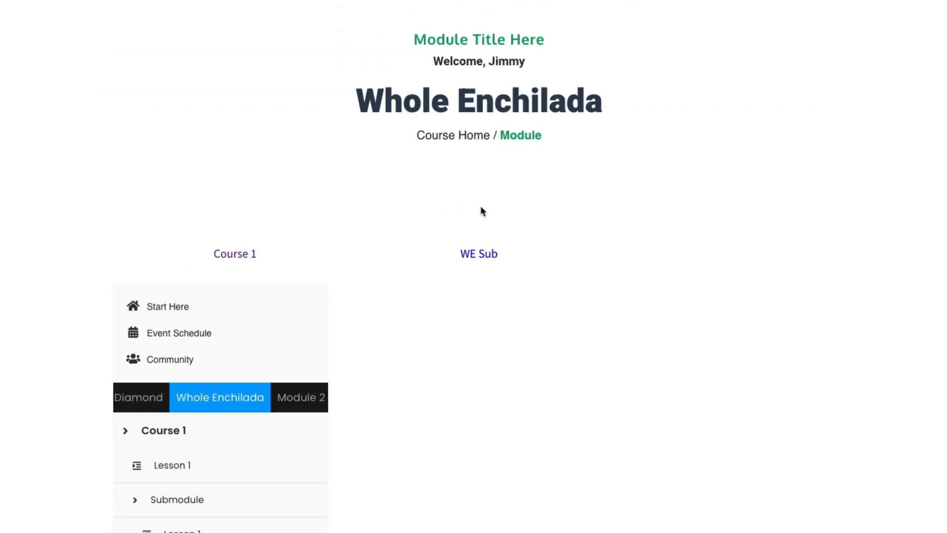
scroll(434, 243, down, 3)
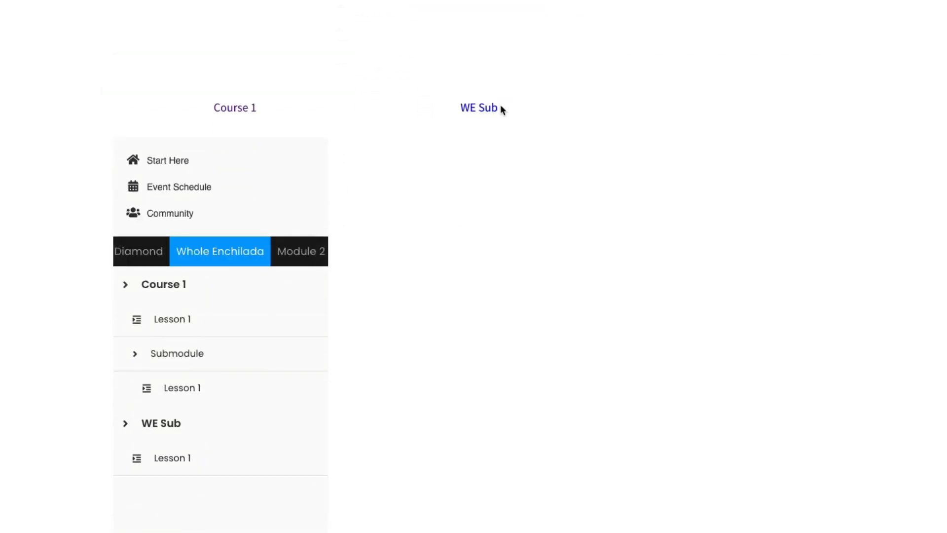
click(242, 107)
scroll(474, 200, down, 3)
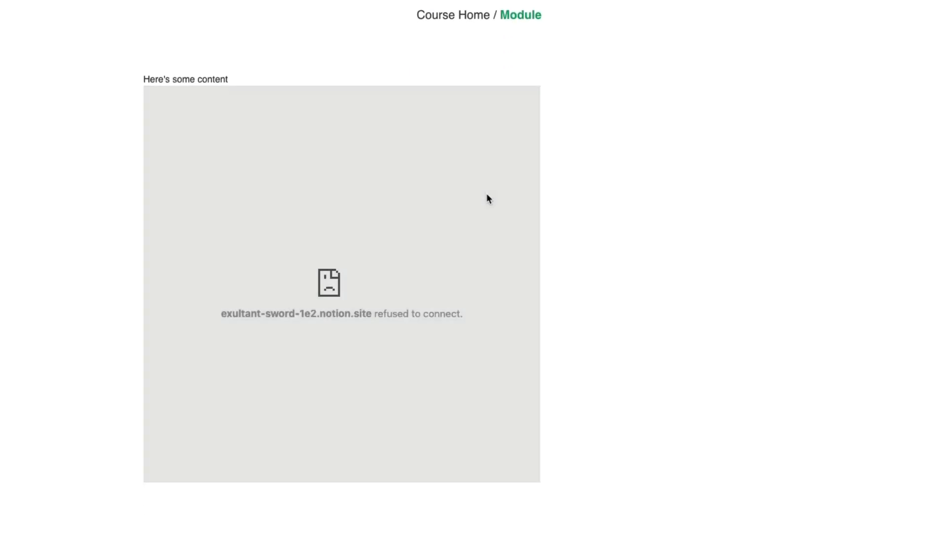
scroll(488, 198, down, 8)
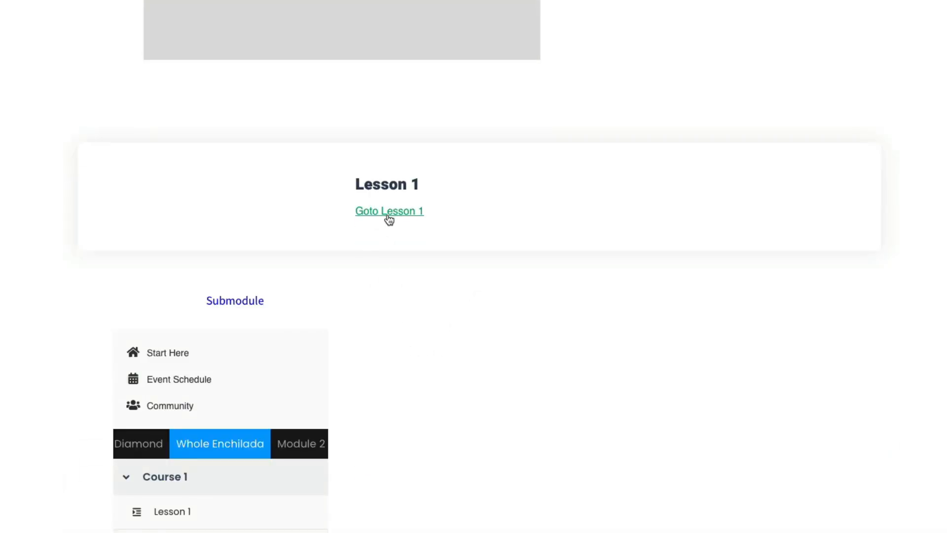
click(393, 220)
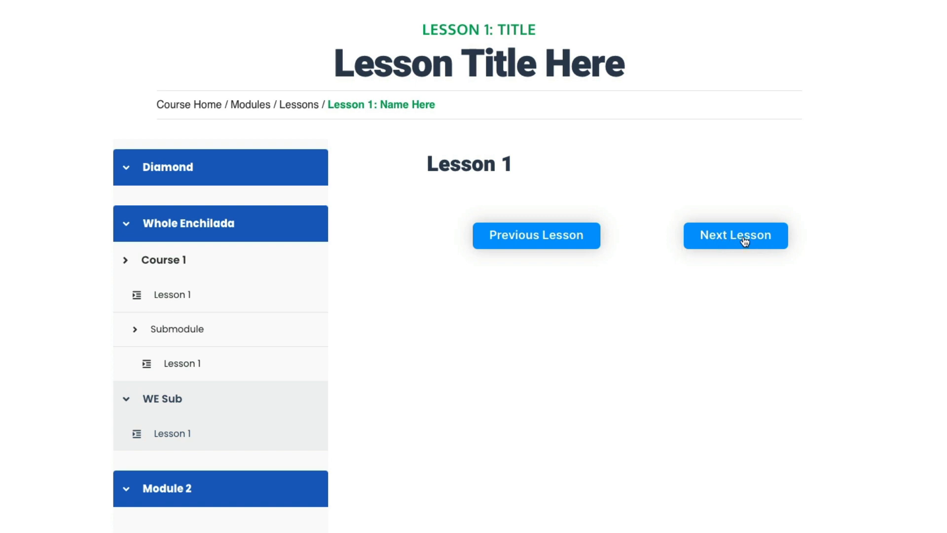
Test the Next Lesson button by advancing from WE Sub's lesson through the Diamond and Whole Enchilada lessons, and check the Module 2 outline
click(745, 240)
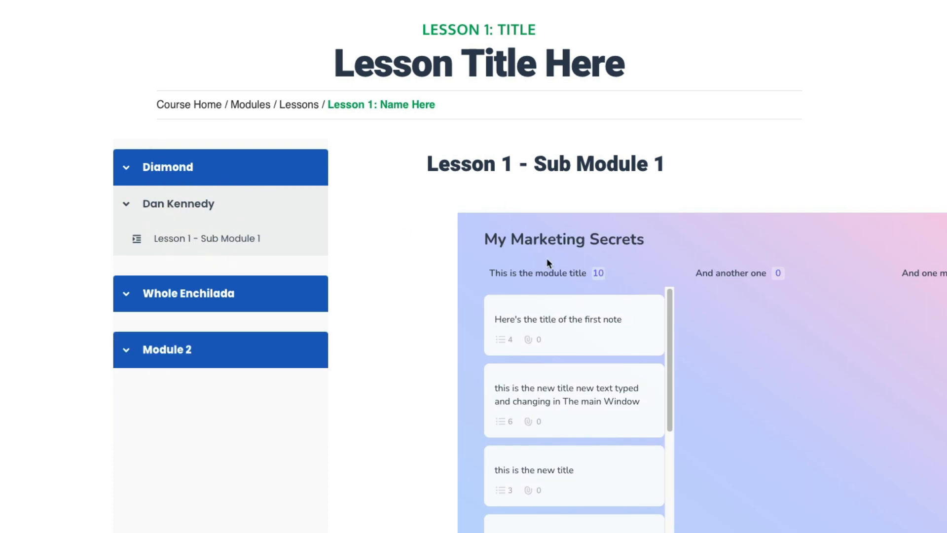
scroll(611, 321, down, 10)
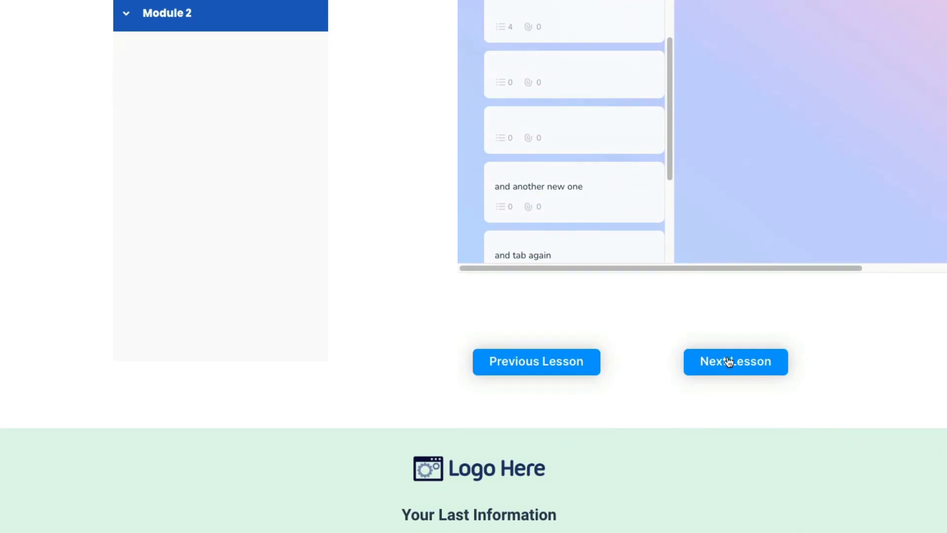
click(752, 354)
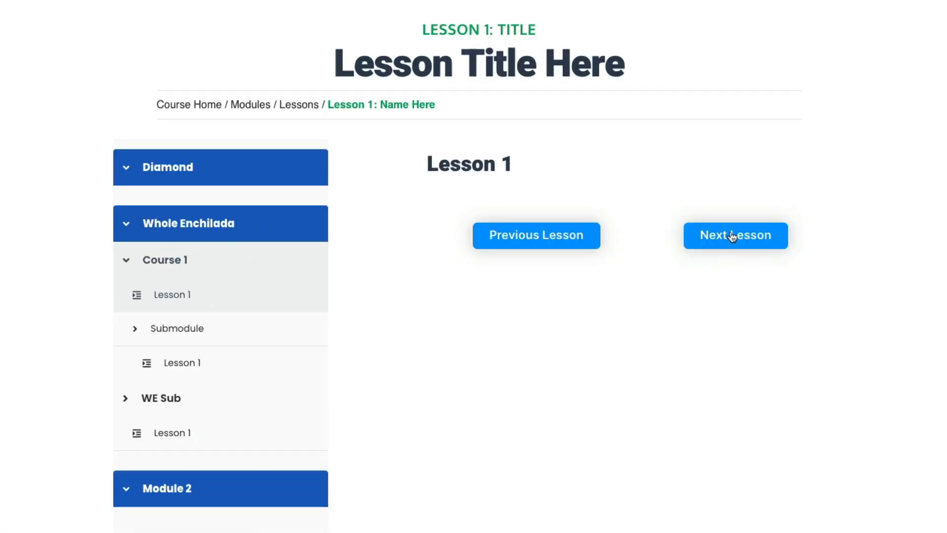
click(264, 331)
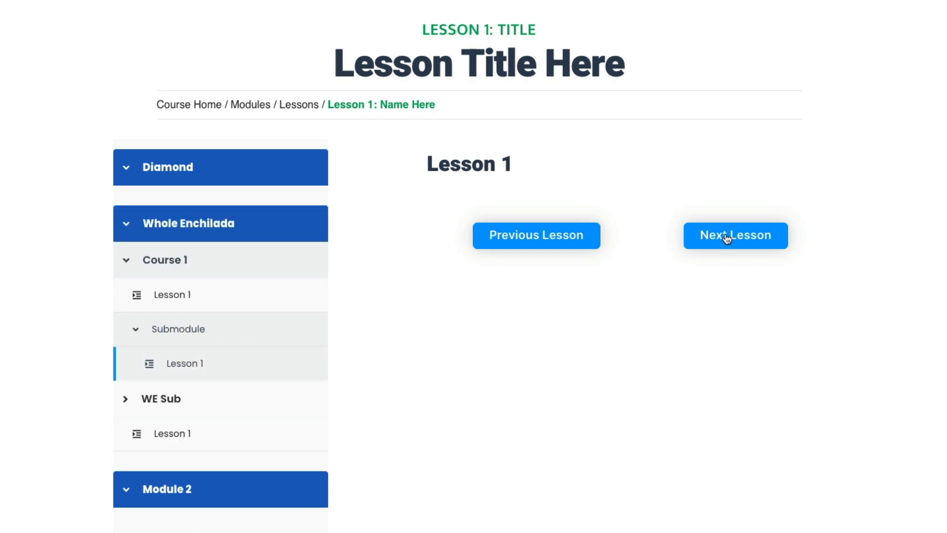
click(154, 416)
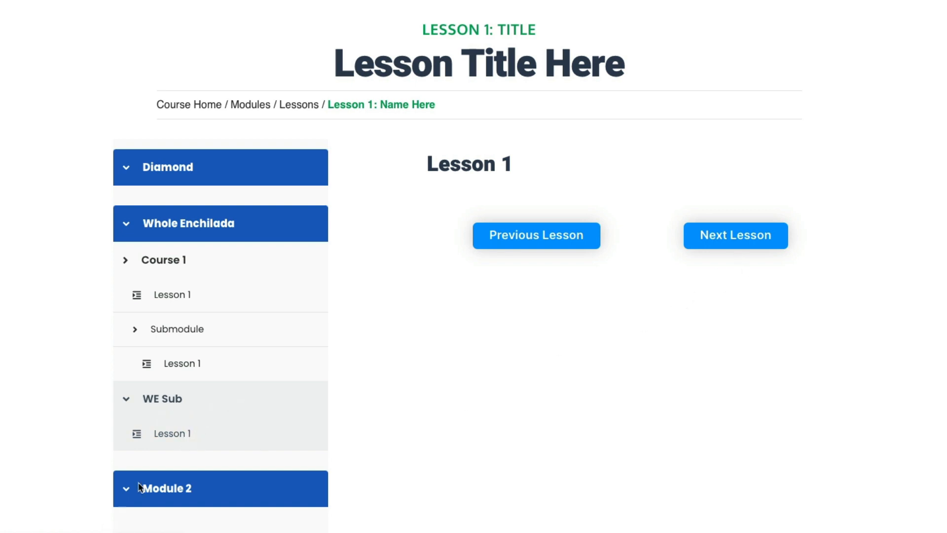
scroll(256, 458, down, 3)
scroll(214, 431, up, 1)
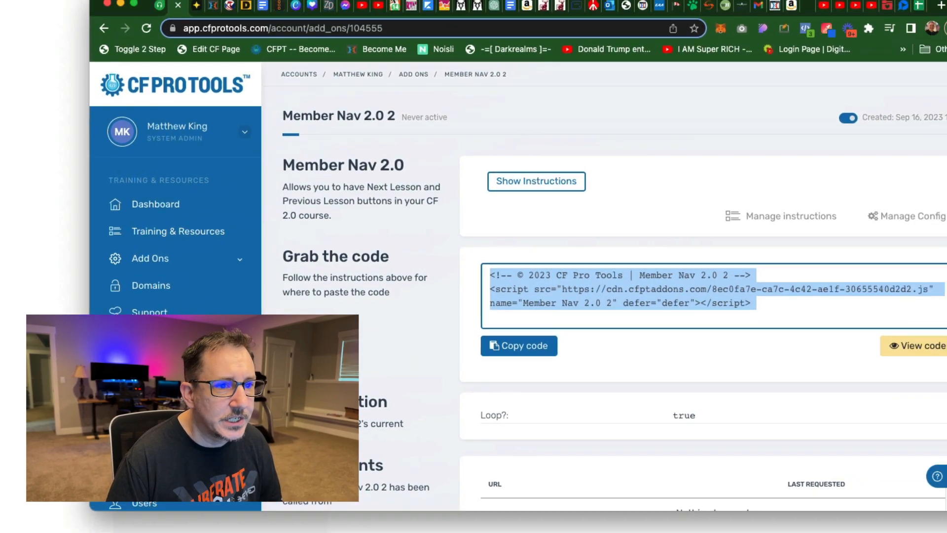
Switch to CF Pro Tools and review the domains on which the account's add-ons may be used
click(154, 288)
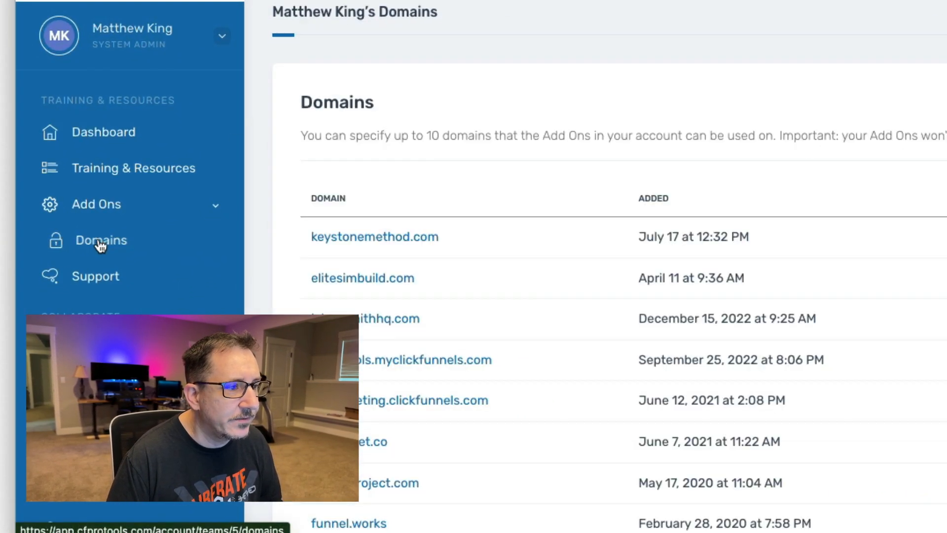
scroll(404, 256, down, 3)
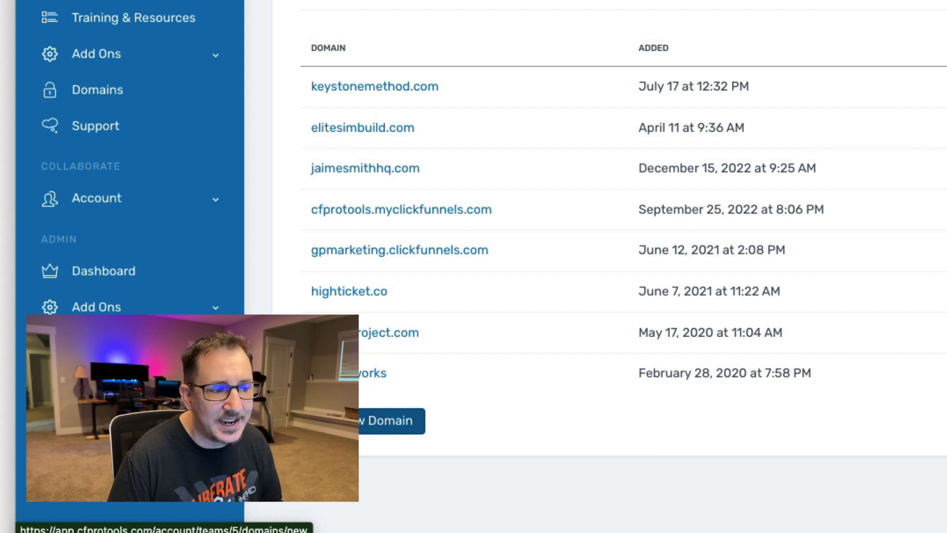
scroll(144, 166, up, 3)
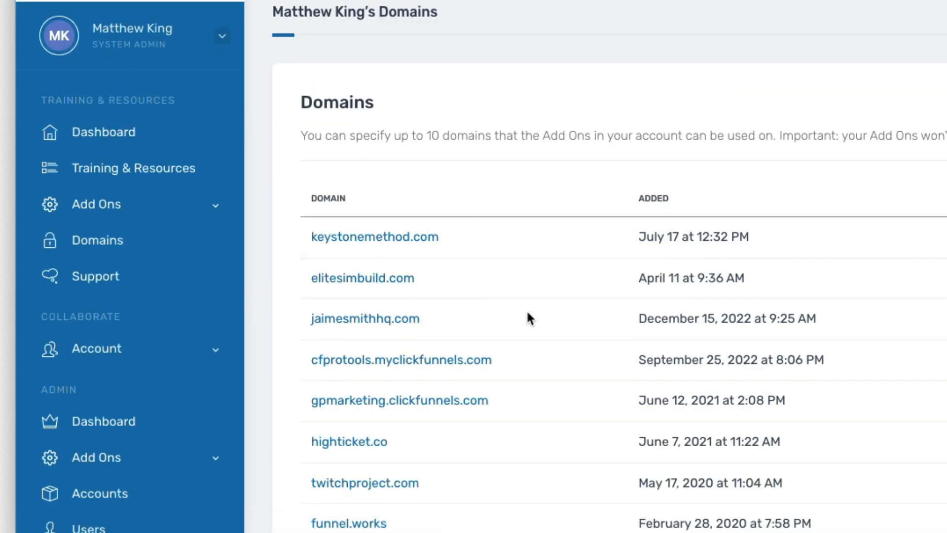
scroll(523, 318, down, 1)
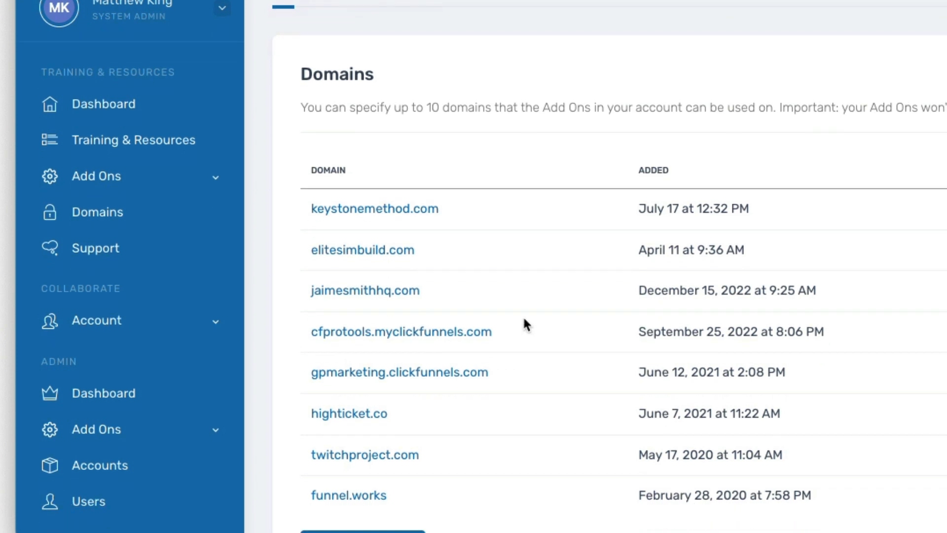
scroll(523, 320, down, 3)
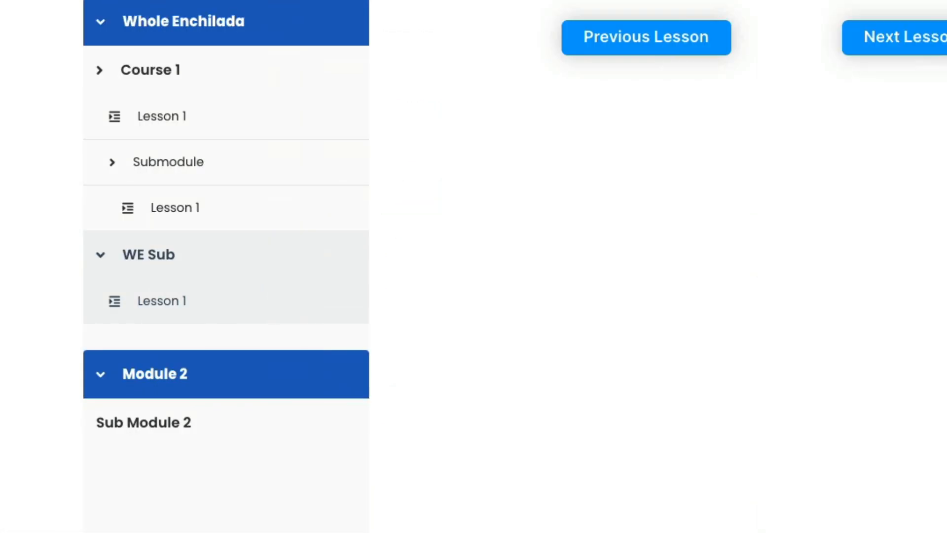
Return to the lesson preview and collapse the WE Sub submodule in the course outline
scroll(812, 193, up, 3)
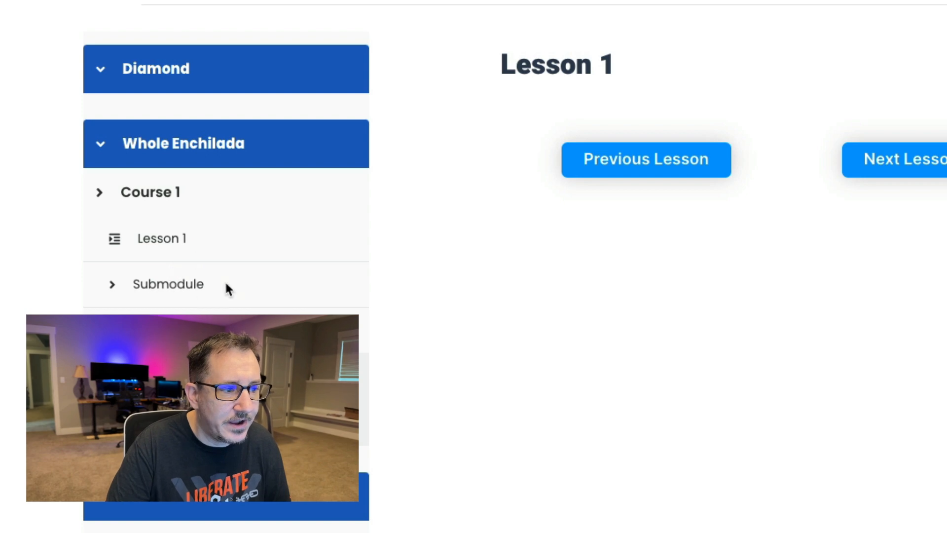
click(202, 250)
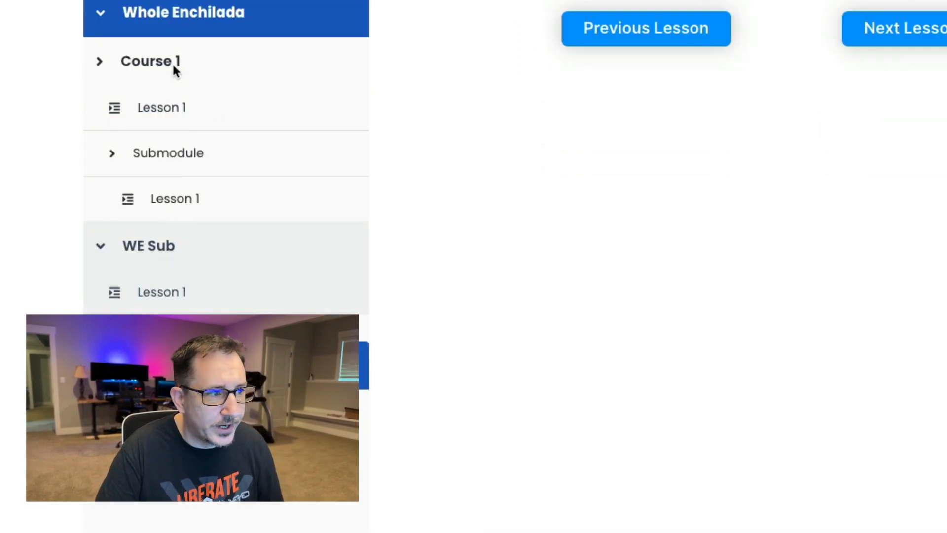
click(100, 249)
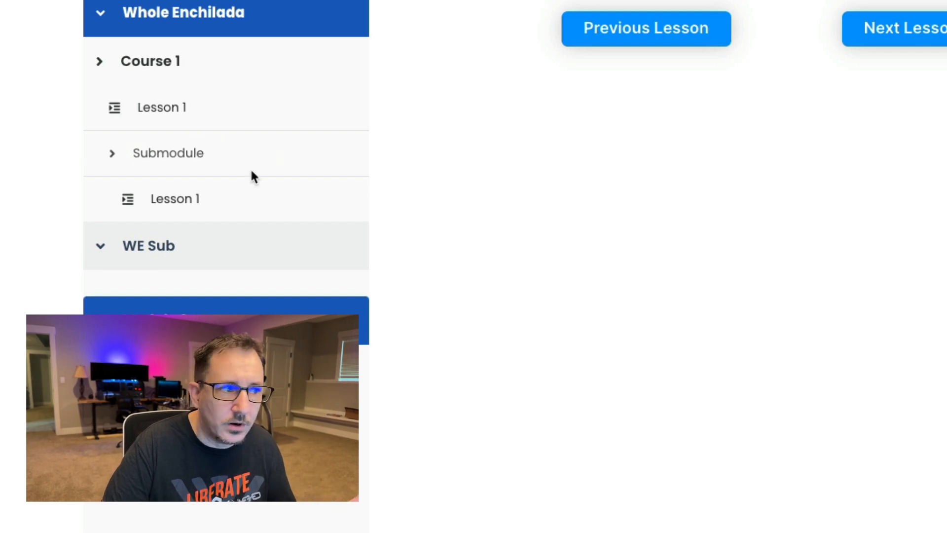